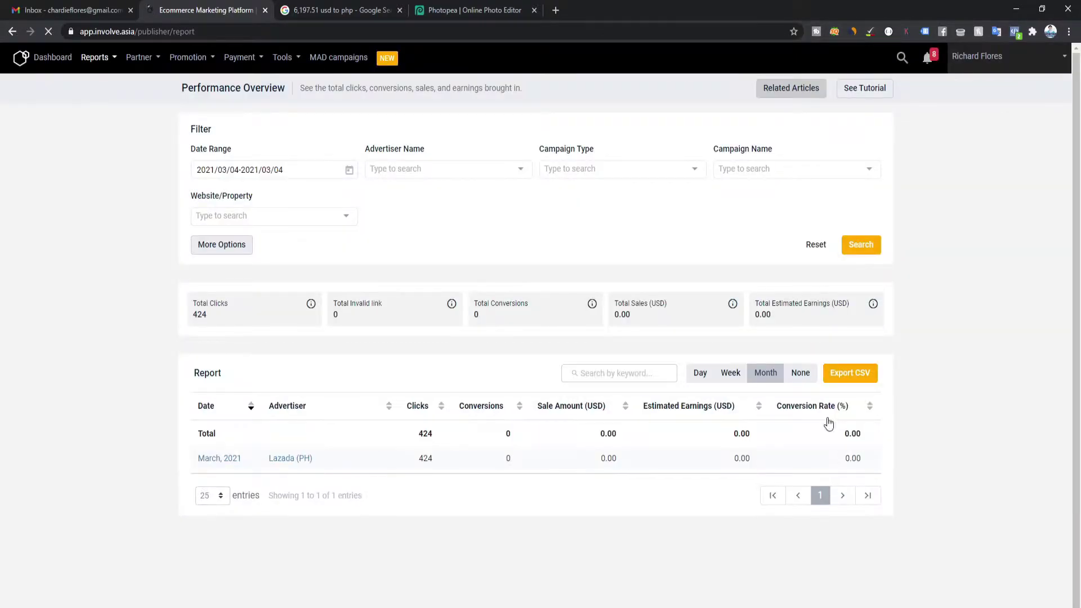
Filter the performance report to the date range 2021/01/01 to 2021/03/04 and run the search
left_click(293, 171)
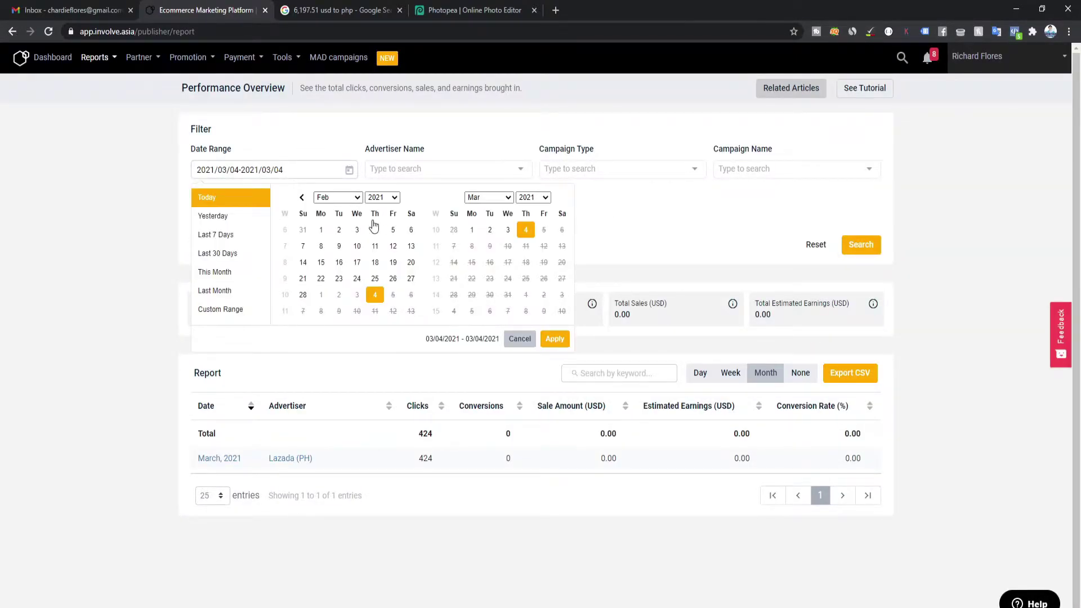
left_click(301, 198)
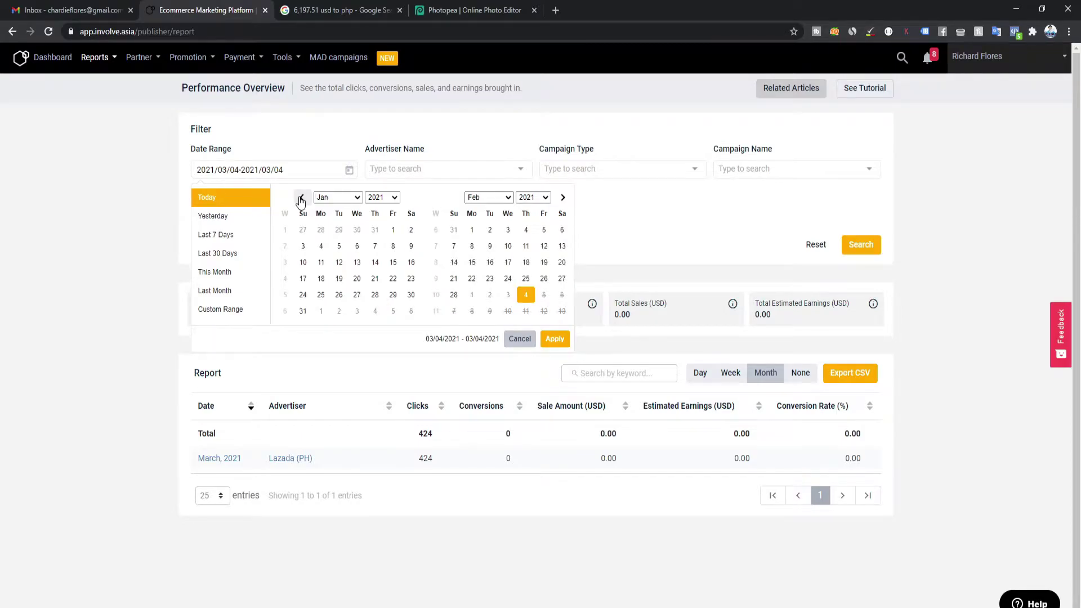
left_click(393, 230)
left_click(563, 197)
left_click(525, 231)
left_click(553, 338)
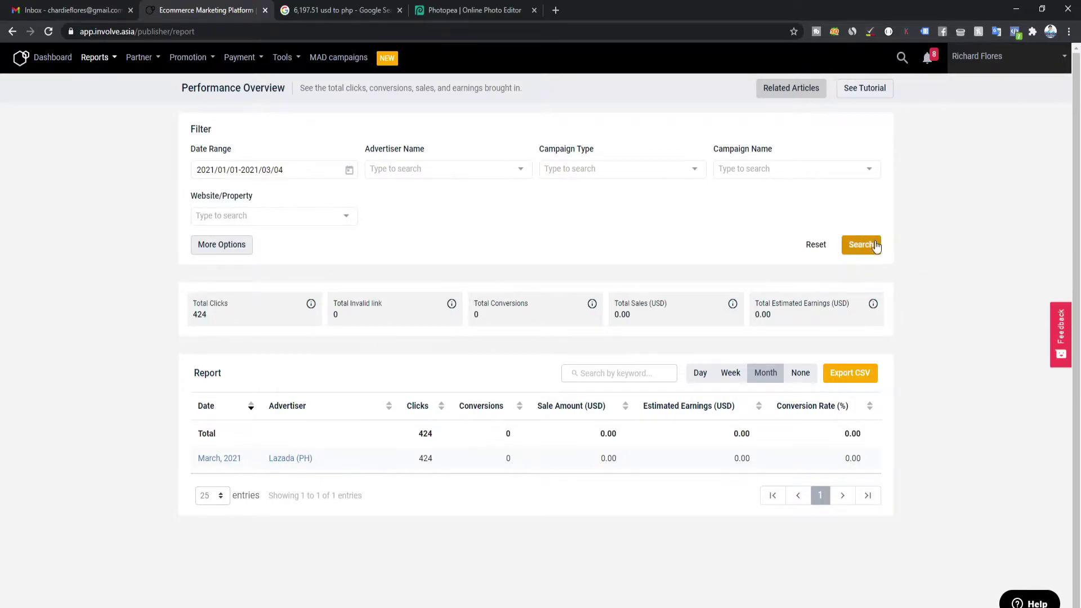
left_click(873, 245)
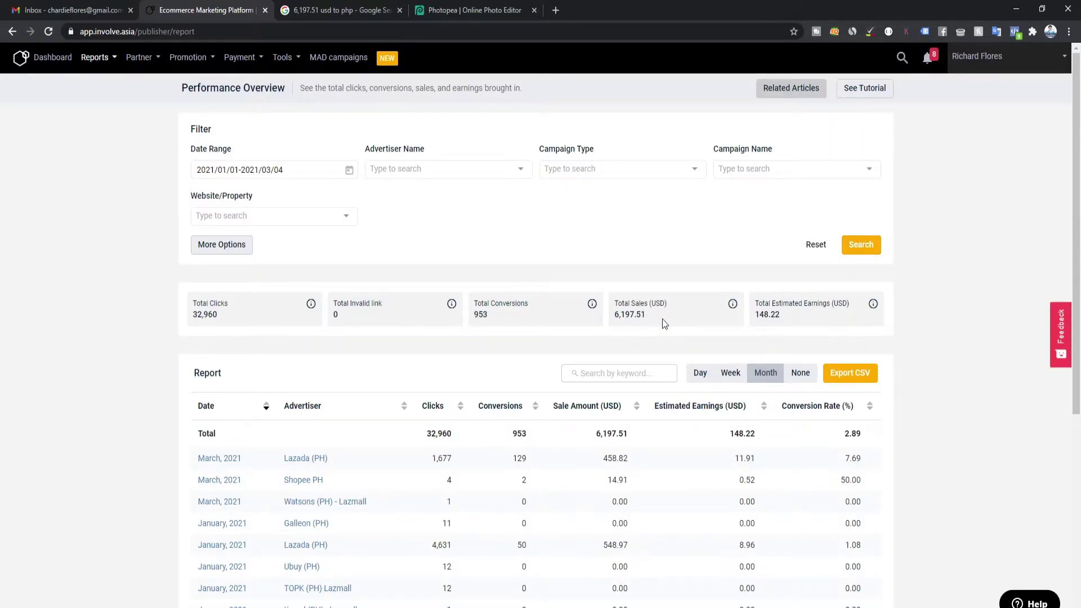
Check the report's total sales against the USD to Philippine peso conversion, and review the total estimated earnings
left_click(334, 11)
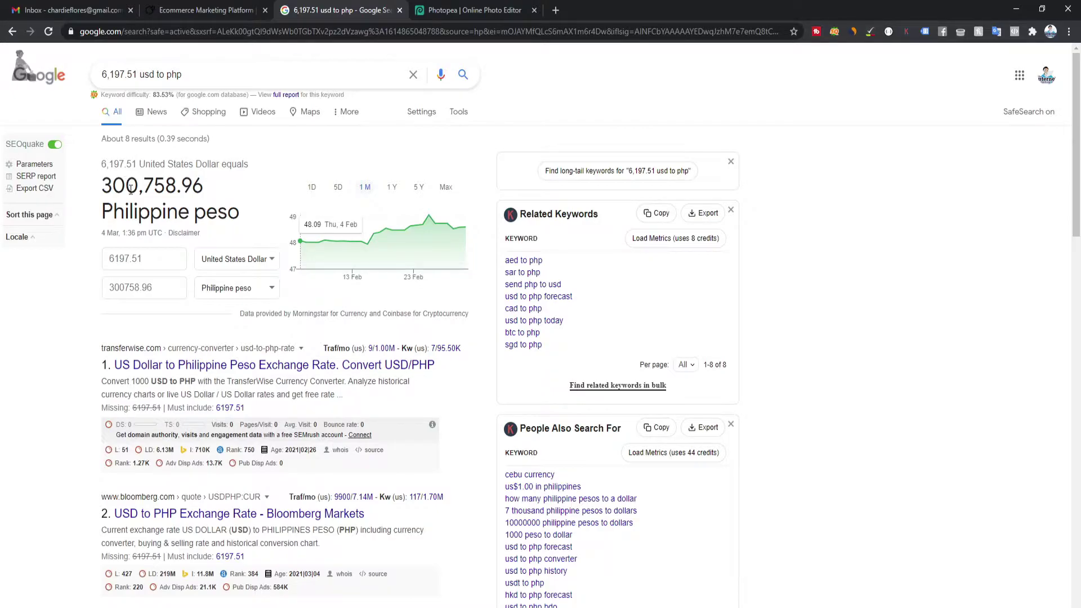
left_click(197, 6)
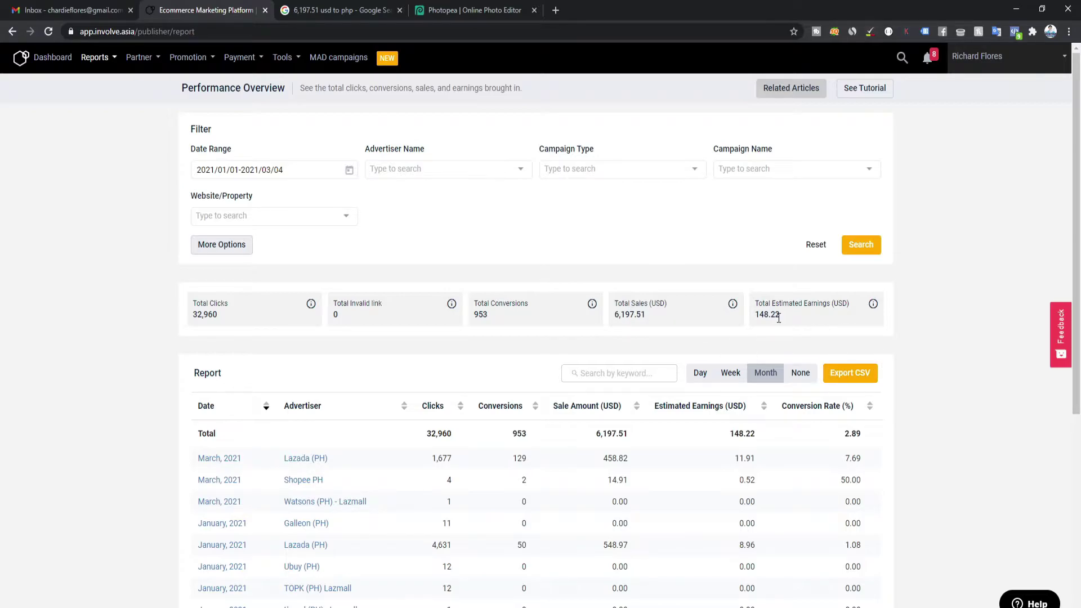
left_click_drag(784, 313, 757, 320)
left_click(284, 9)
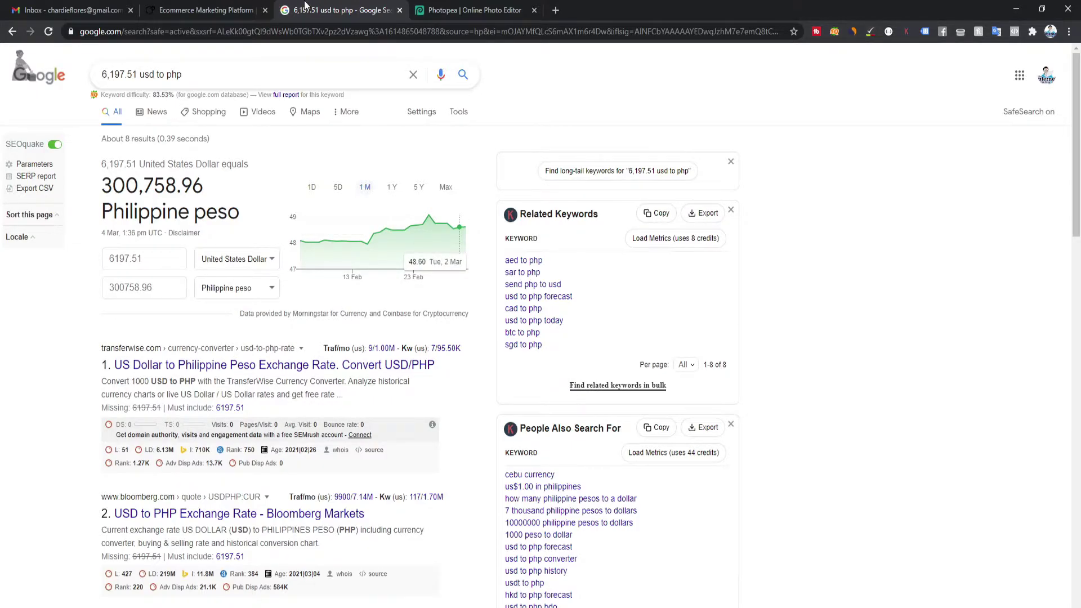
left_click(223, 8)
Open Calculator, multiply the estimated earnings of 148.22 by 48, and close it
key("super")
type("calc")
key("Return")
type("148.22*48")
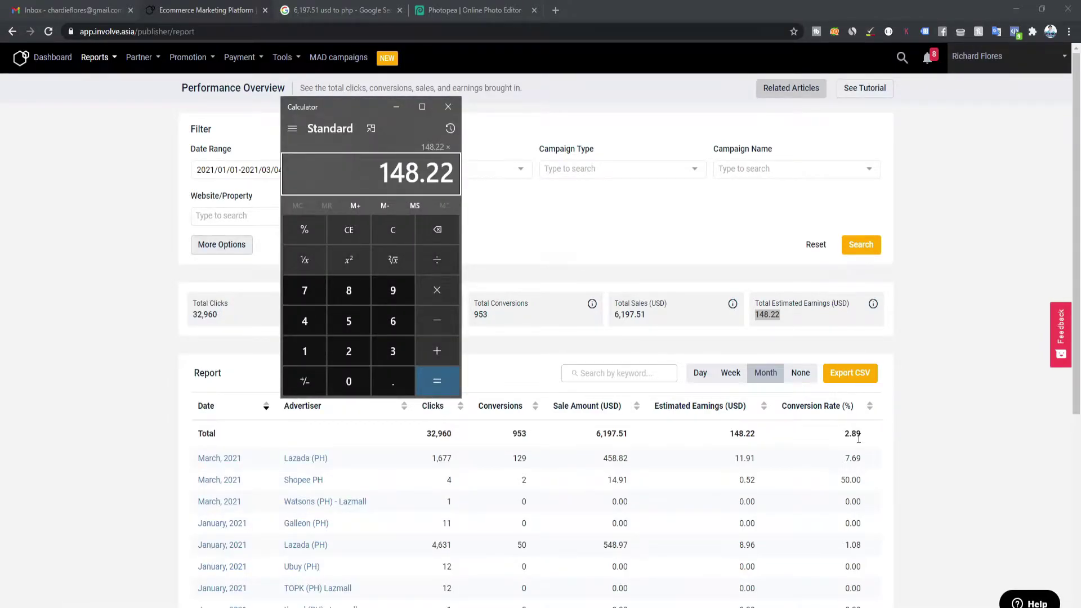
key("Return")
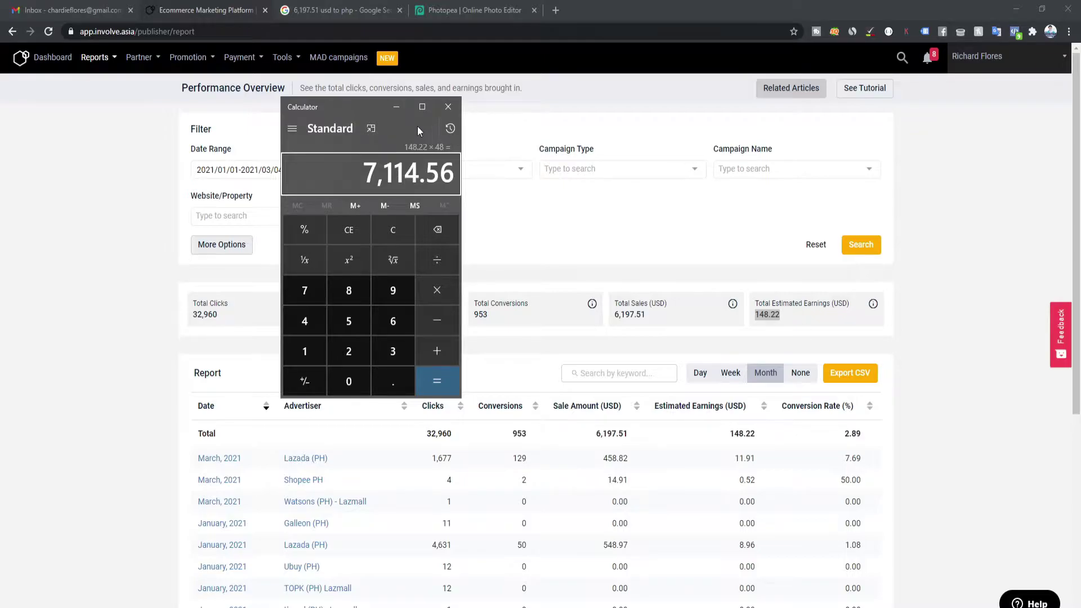
left_click(454, 109)
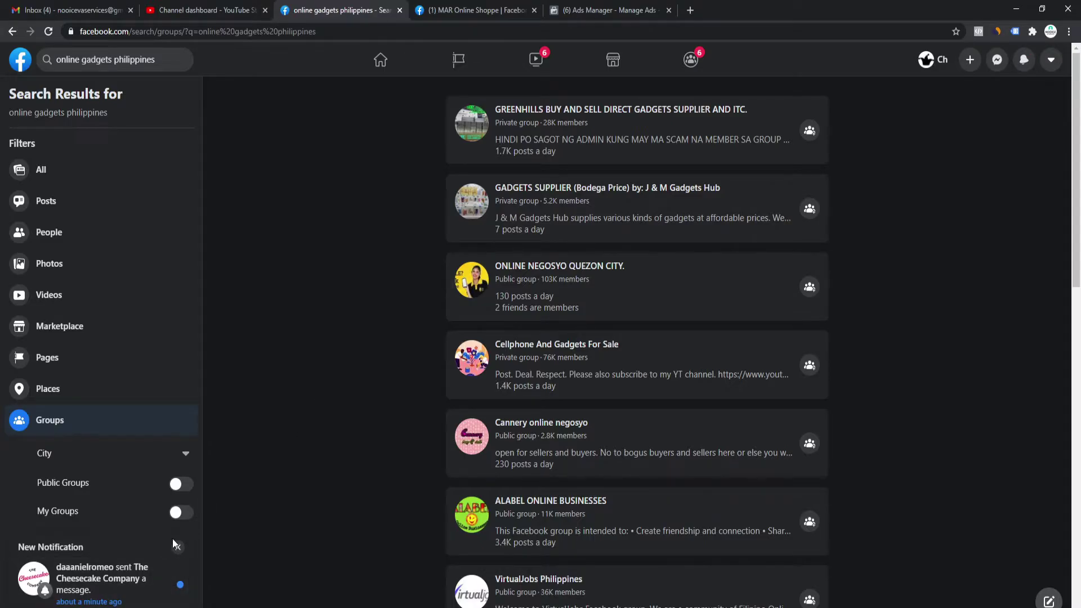
Switch to the MAR Online Shoppe page on Facebook, dismissing the new message notifications
left_click(178, 546)
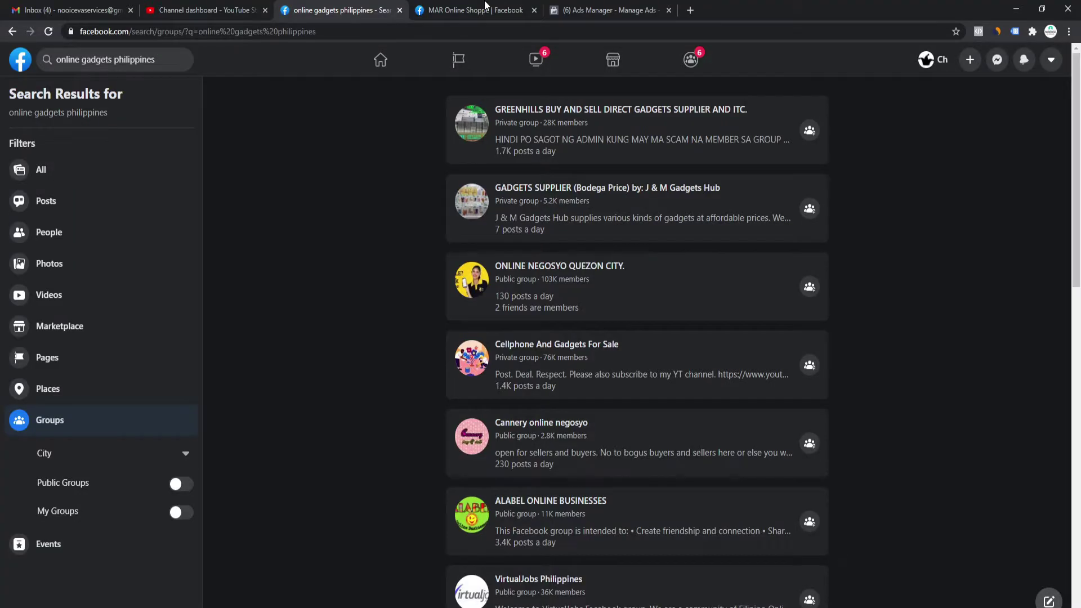
left_click(475, 10)
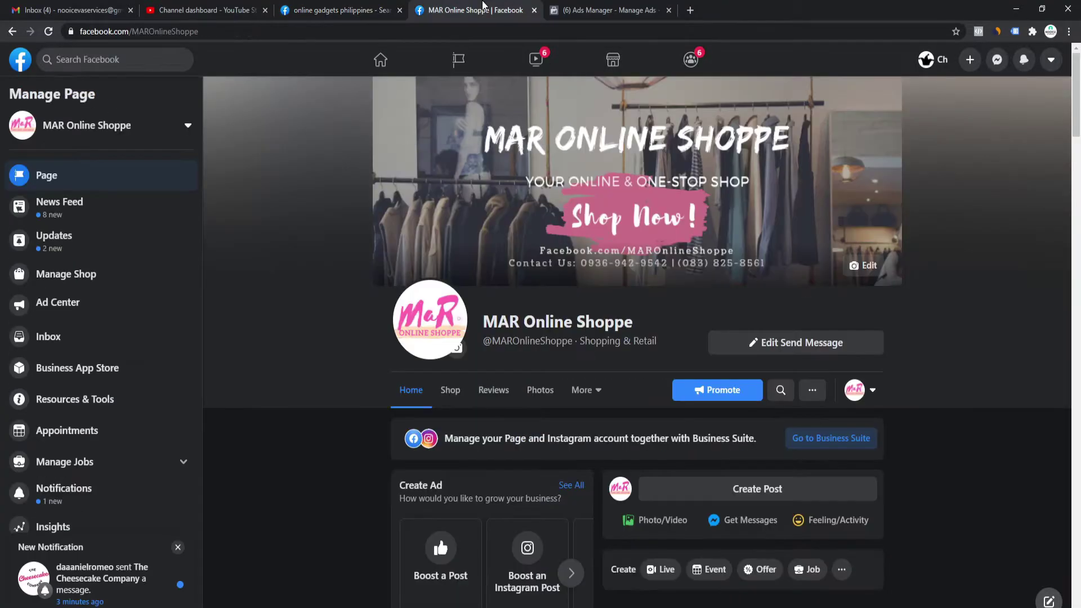
left_click(180, 547)
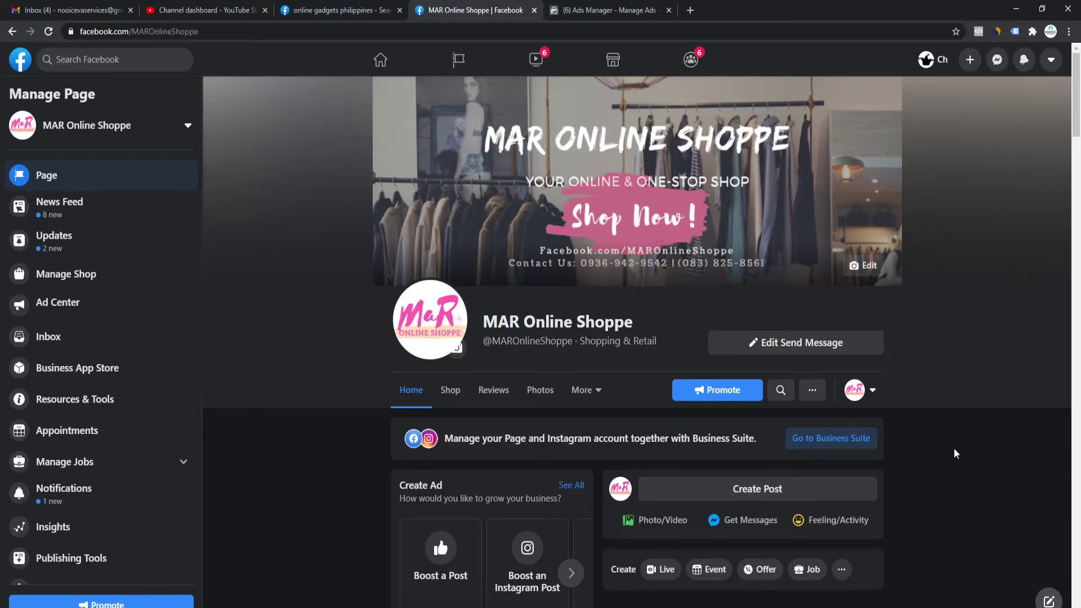
Open the Lazada Philippines site in a new browser tab
left_click(690, 11)
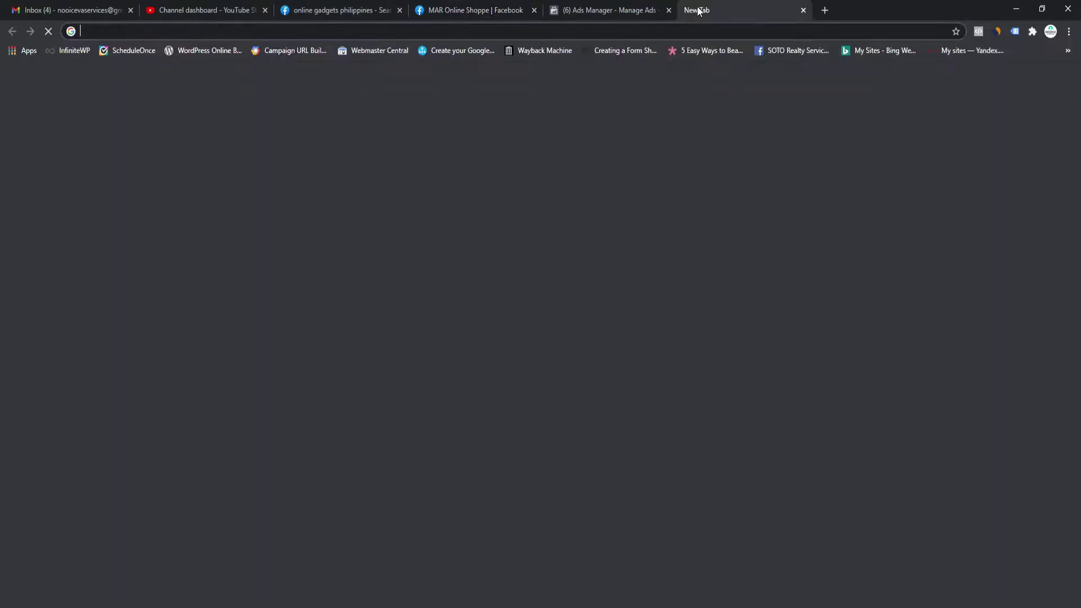
type("laza")
key("Return")
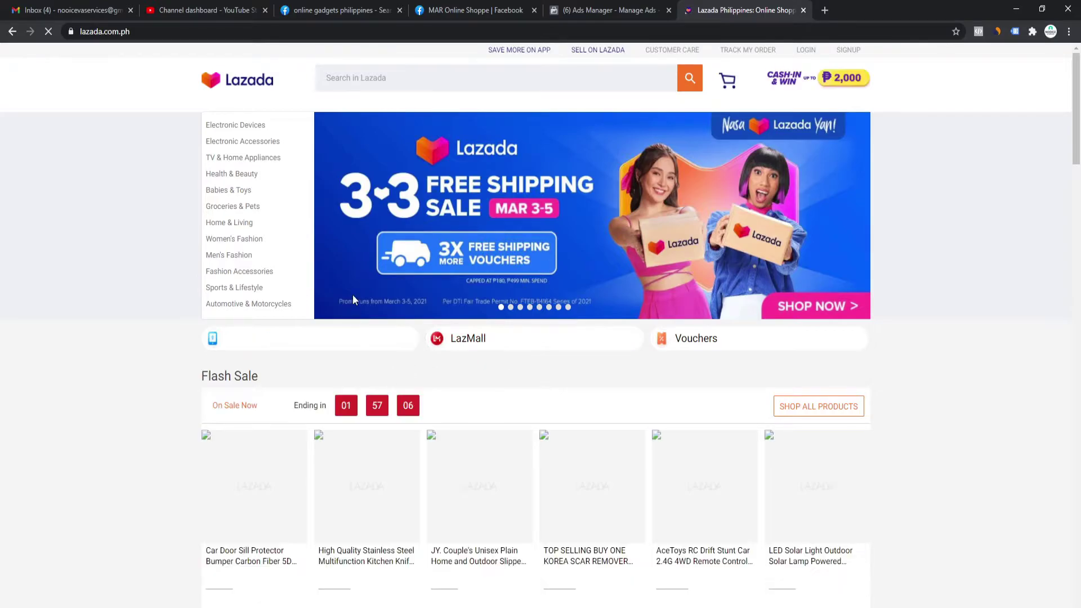
left_click(491, 13)
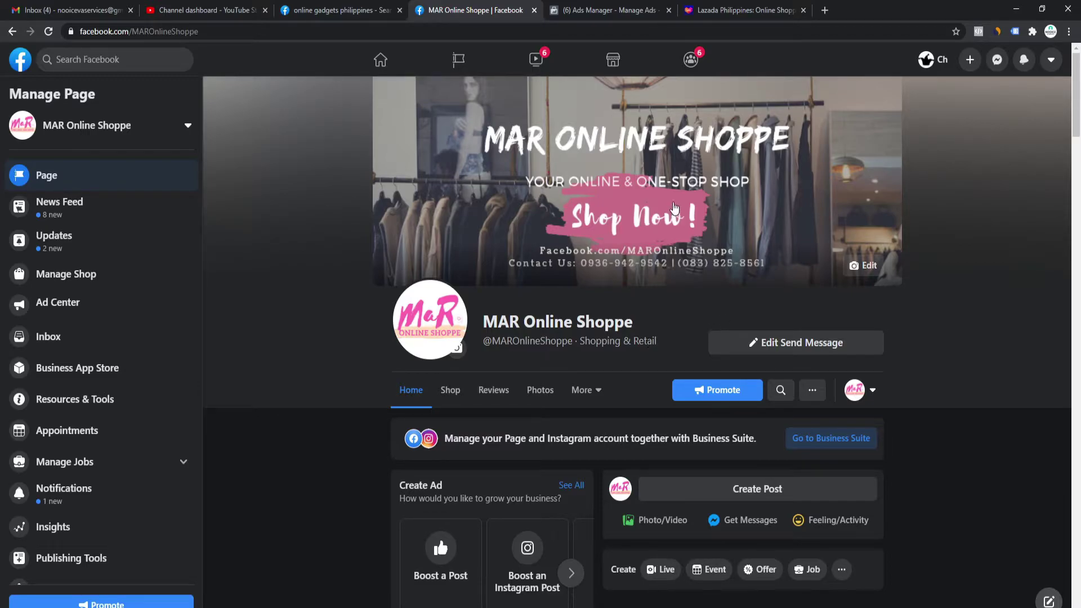
left_click(736, 5)
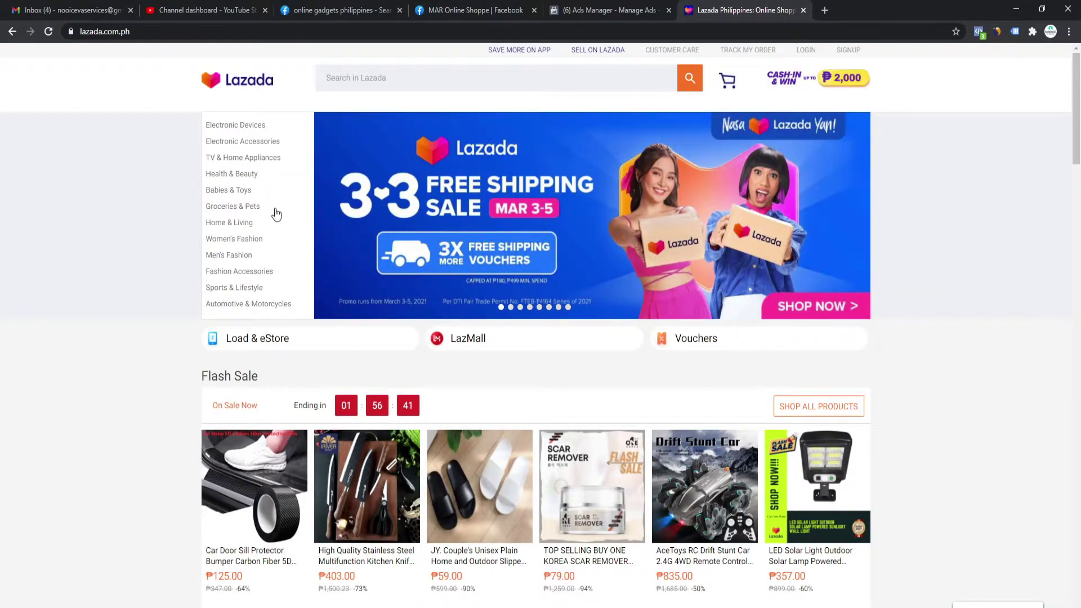
Open the Xiaomi POCO X3 NFC listing from the Smartphones category and dismiss the overseas shipping notice
mouse_move(243, 171)
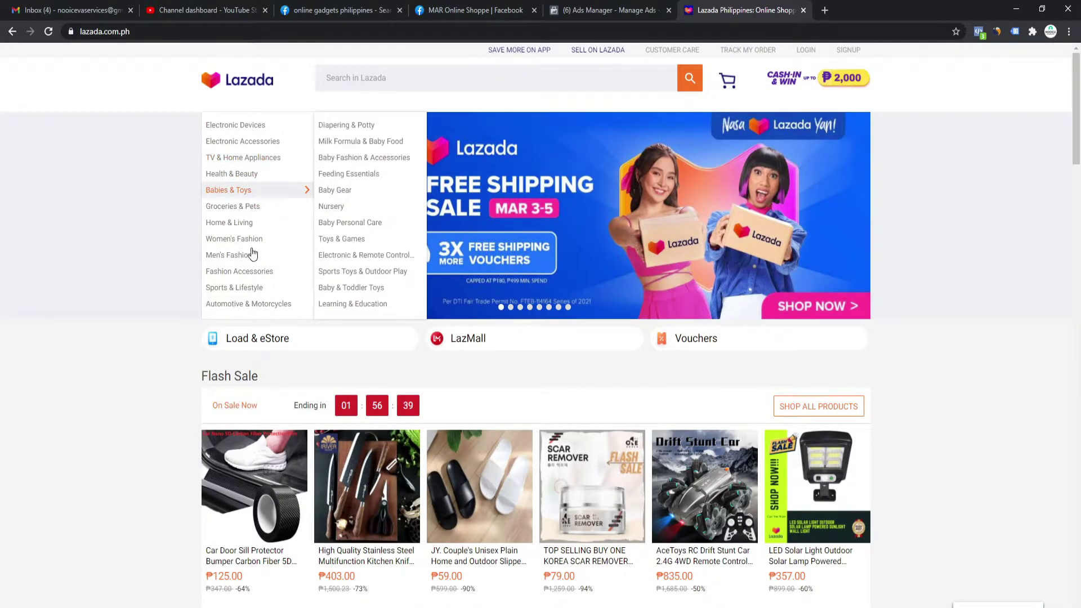
mouse_move(255, 275)
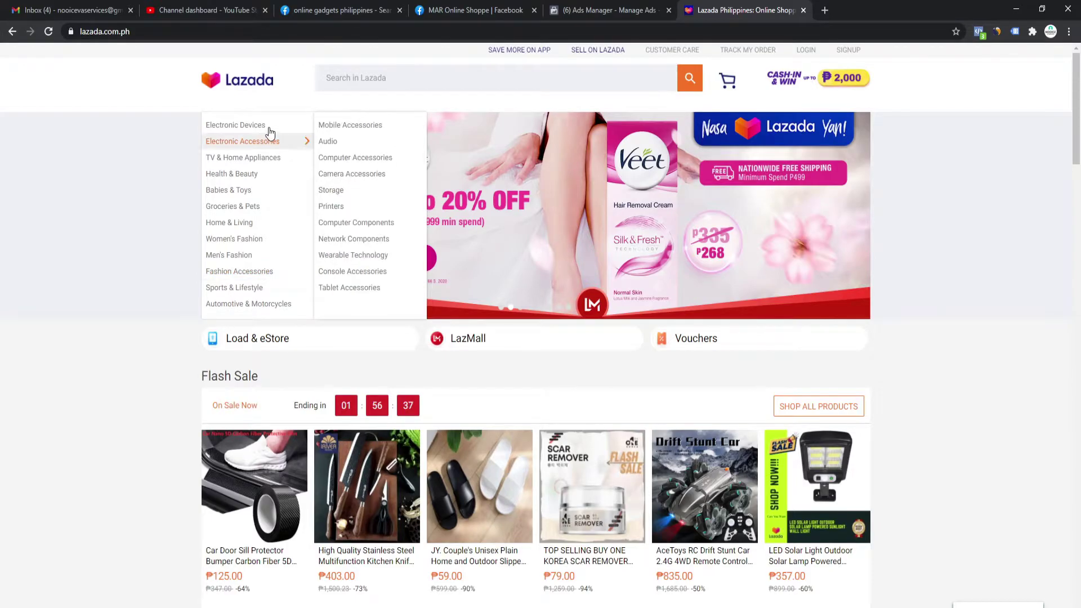
mouse_move(269, 131)
left_click(350, 126)
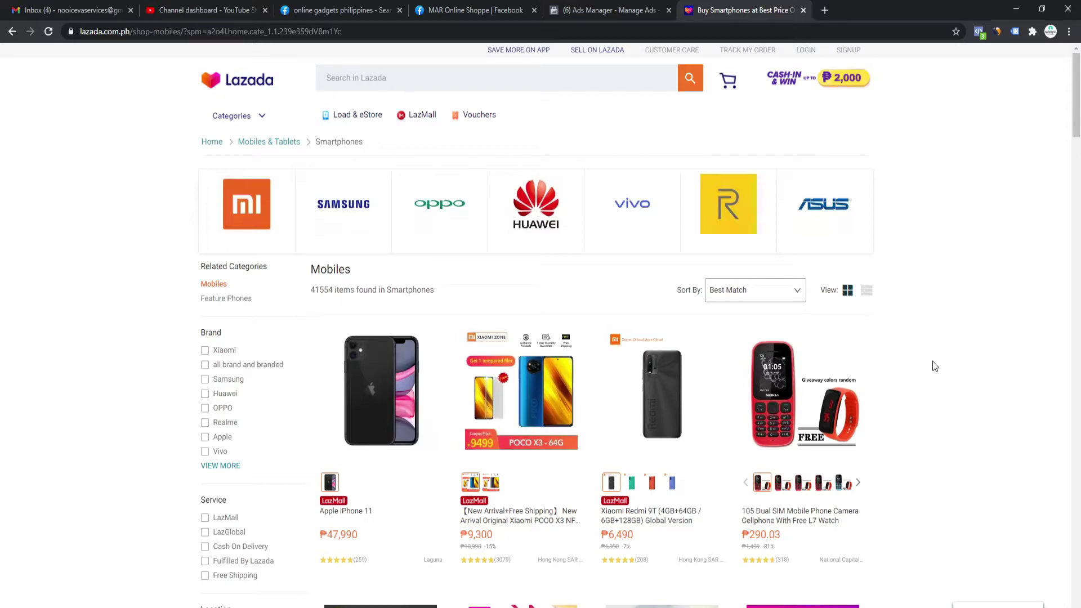
left_click(530, 431)
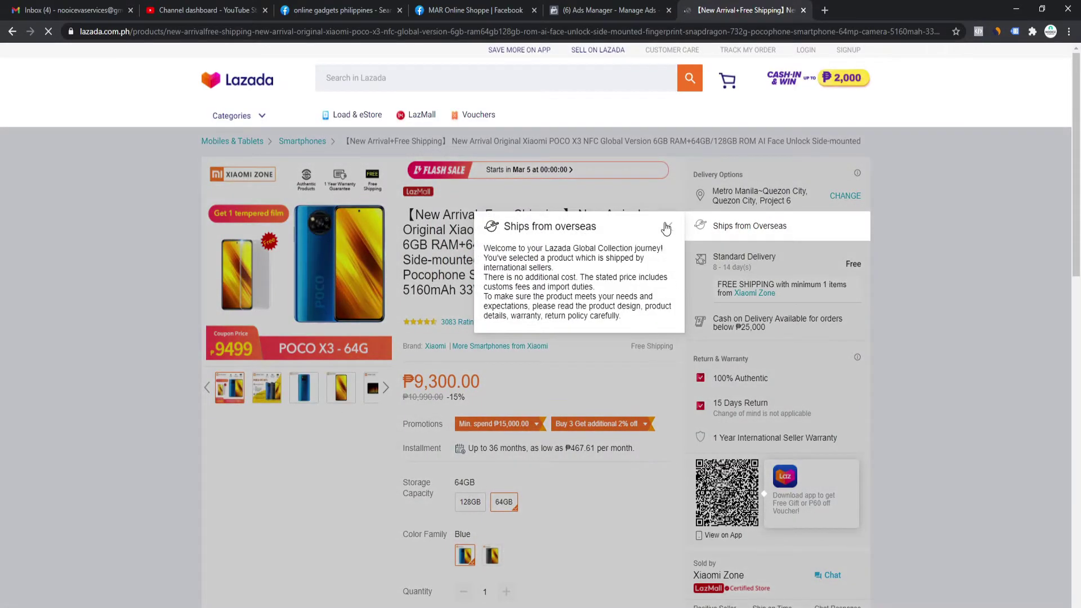
left_click(668, 224)
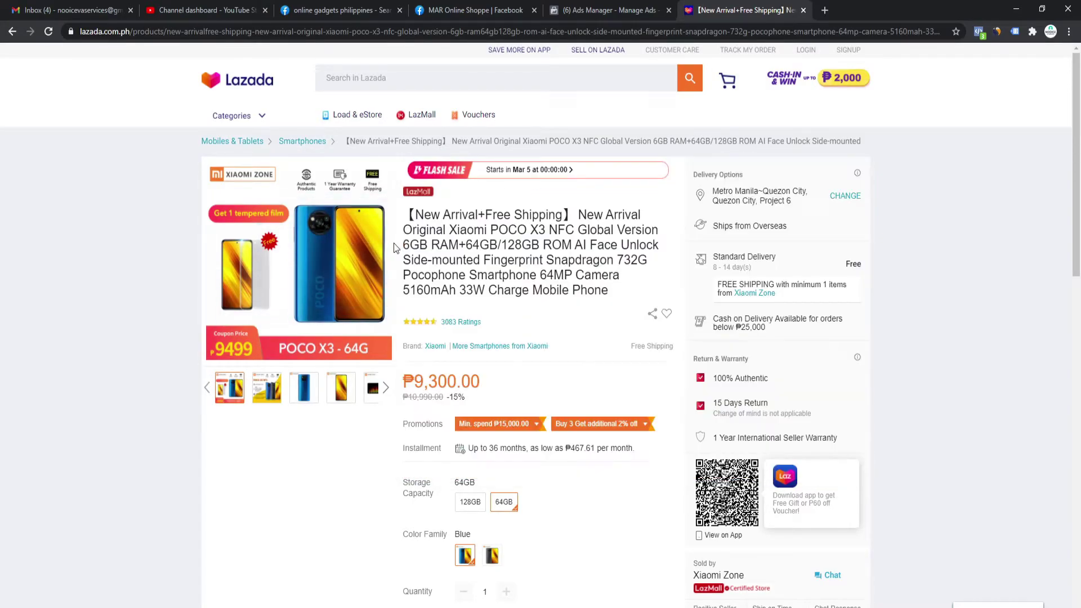
Expand the product description to inspect the full POCO X3 NFC photo, and check the shop page's posting area
scroll(486, 295, "down", 15)
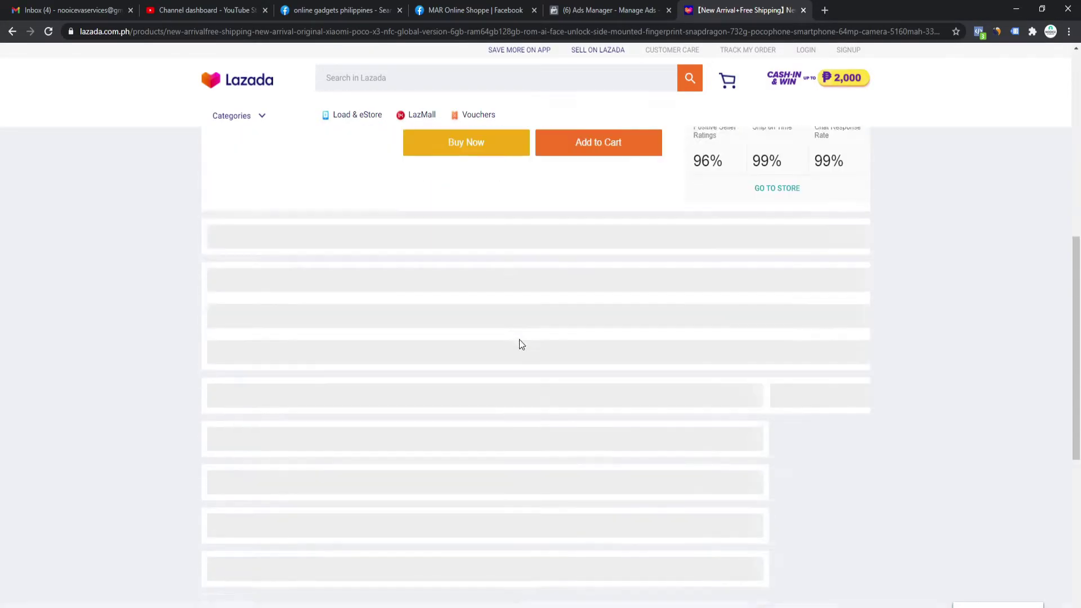
scroll(563, 360, "up", 7)
scroll(563, 354, "down", 7)
scroll(561, 350, "down", 5)
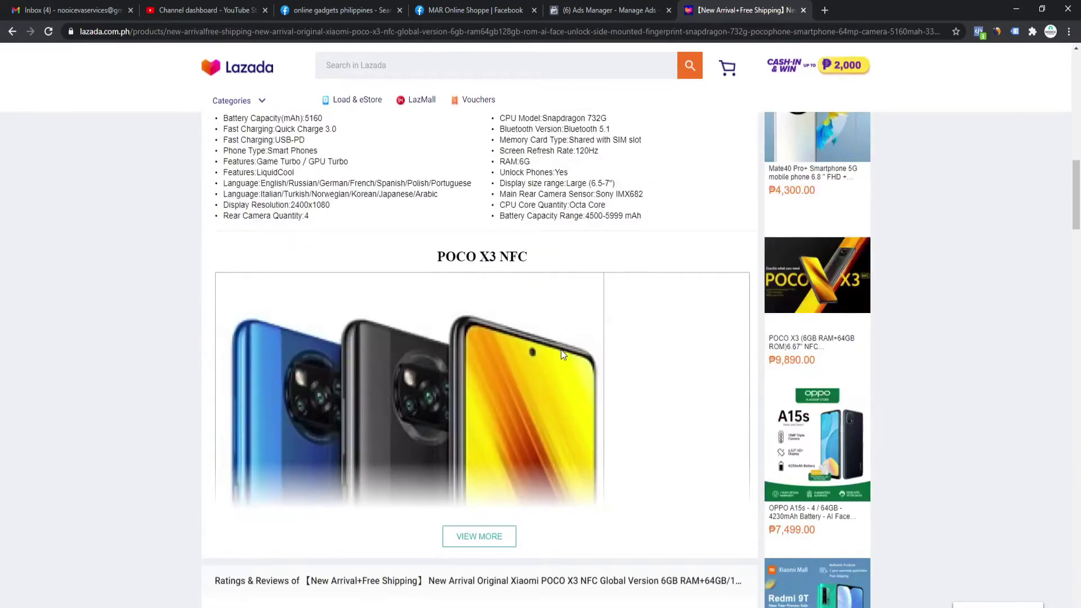
left_click(500, 353)
right_click(370, 331)
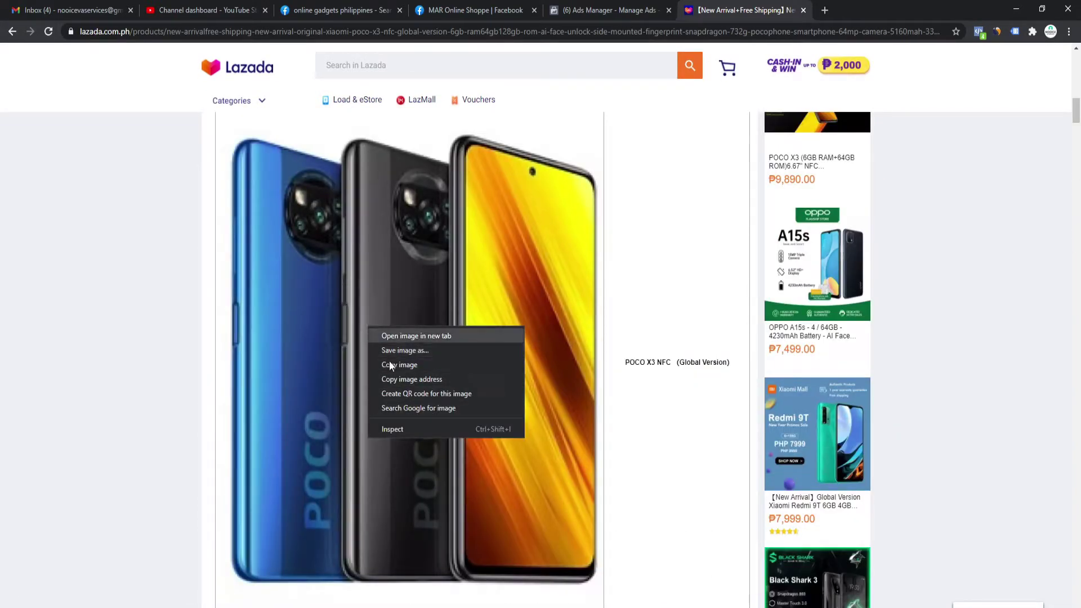
left_click(466, 9)
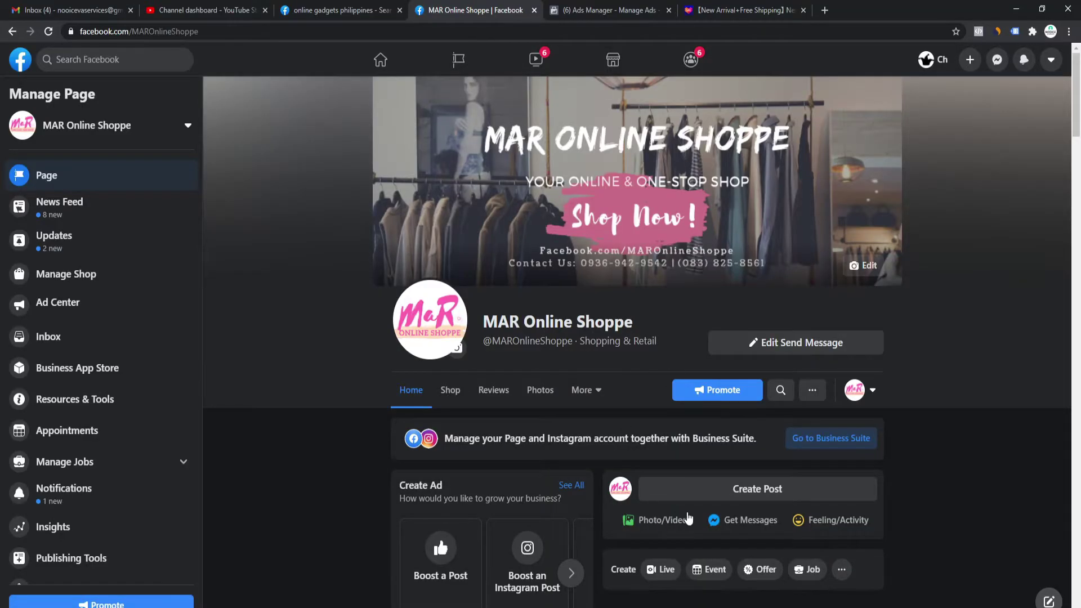
scroll(675, 513, "down", 1)
Copy the Lazada listing's product title from "New Arrival" through "Mobile Phone"
left_click(755, 8)
scroll(677, 559, "up", 15)
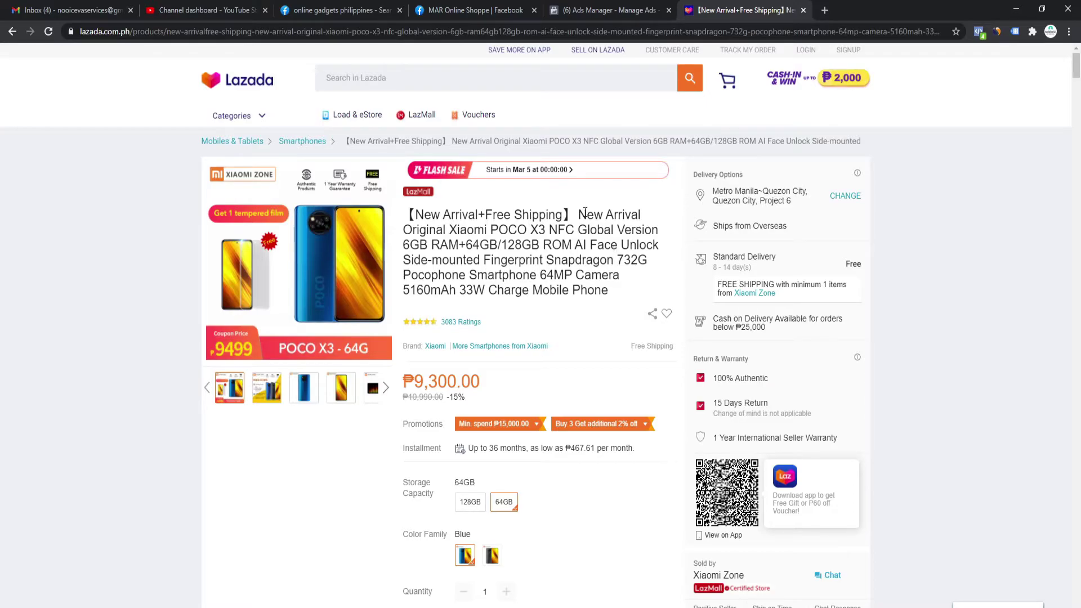
left_click_drag(580, 210, 602, 219)
left_click(560, 310)
left_click_drag(579, 211, 611, 291)
key("ctrl+c")
Start a new post on the MAR Online Shoppe Facebook page
key("ctrl+4")
scroll(587, 407, "down", 2)
left_click(714, 308)
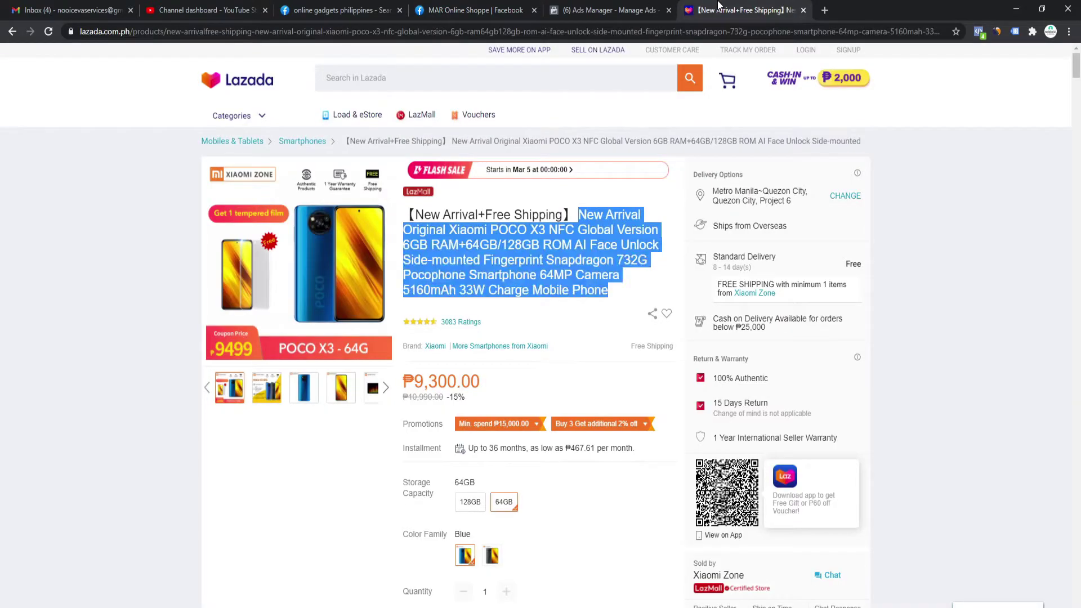
Check the Lazada listing's discount and begin the shop post with "15% OFF", a blank line and "[NEW ARRIVAL]"
key("ctrl+6")
left_click(538, 368)
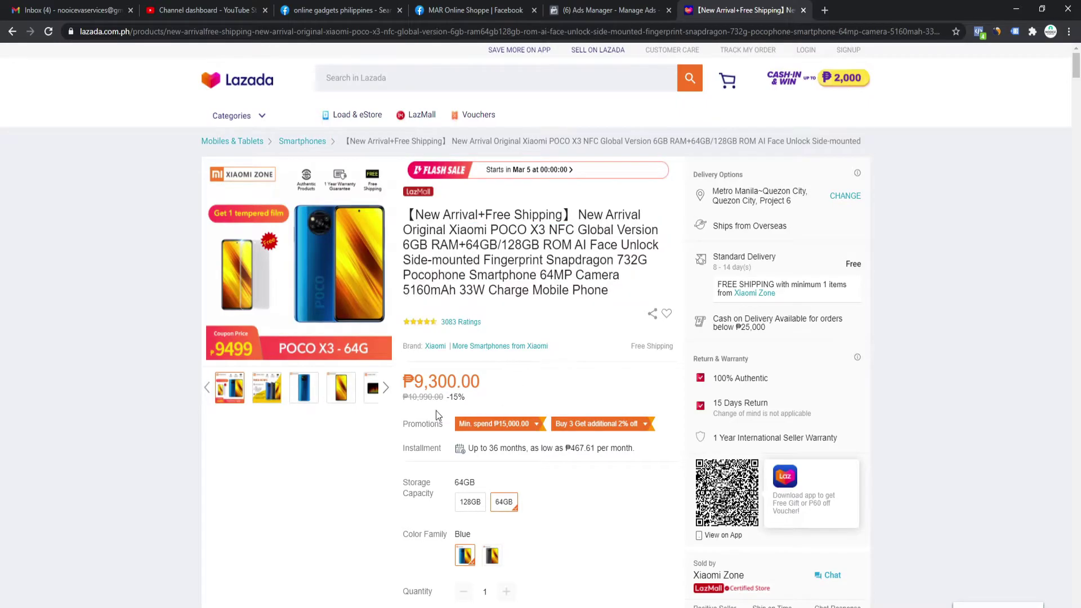
left_click(455, 9)
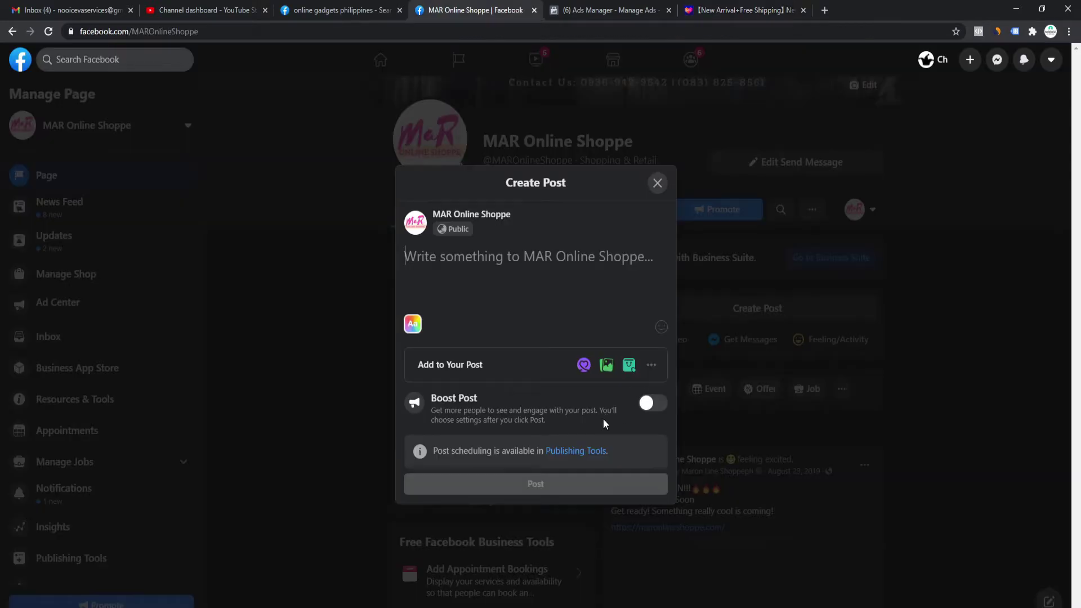
type("15%")
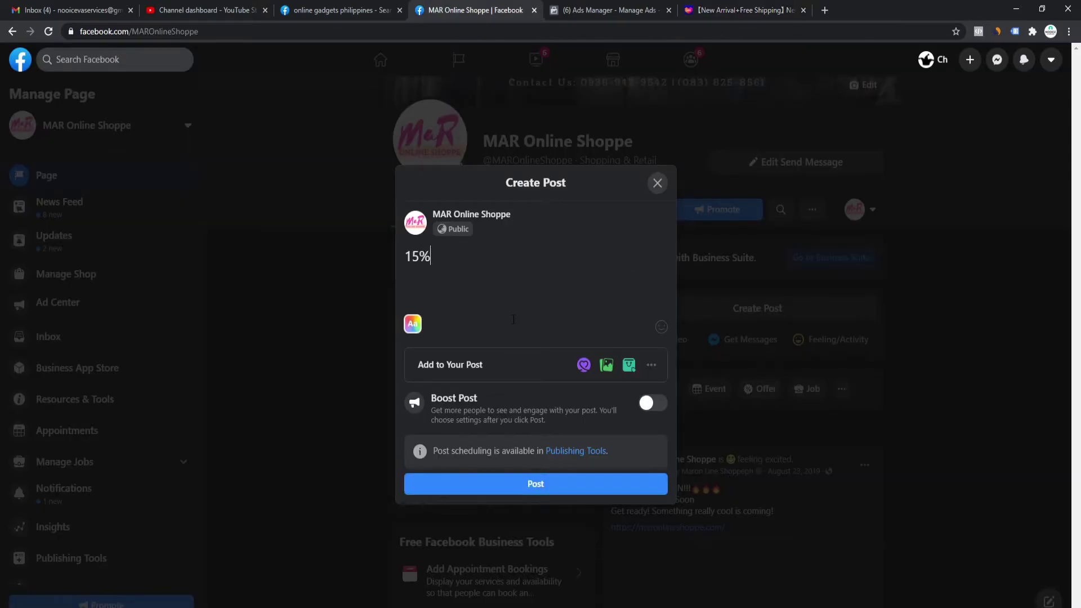
type(" OFF")
key("Return")
key("Return")
type("[NEW ARRIVAL]")
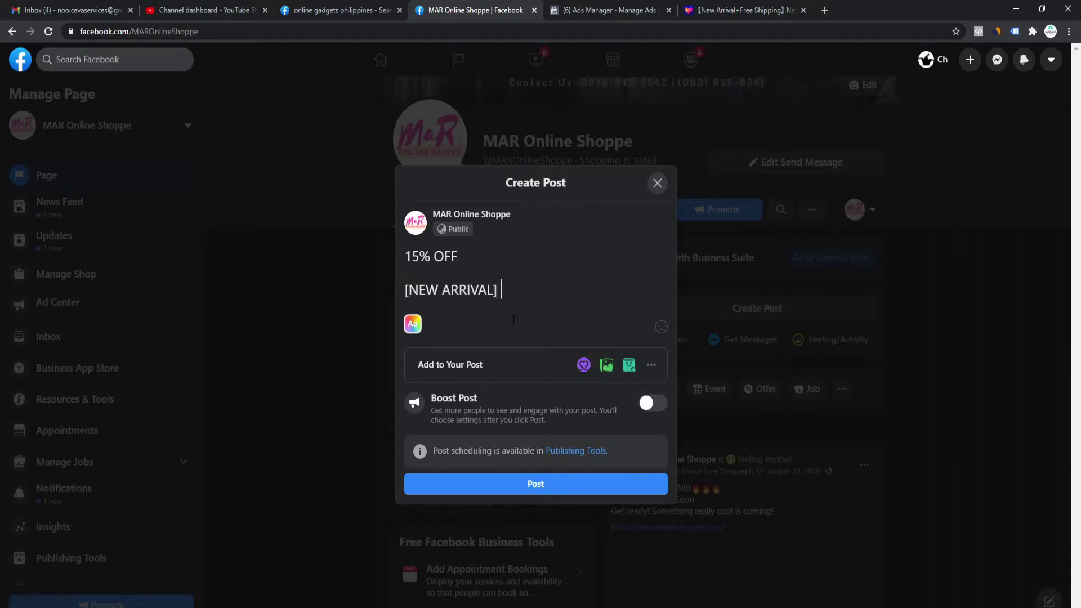
Add the copied product title after "[NEW ARRIVAL]", remove its duplicate "New Arrival" wording, and start a new line below
key("ctrl+v")
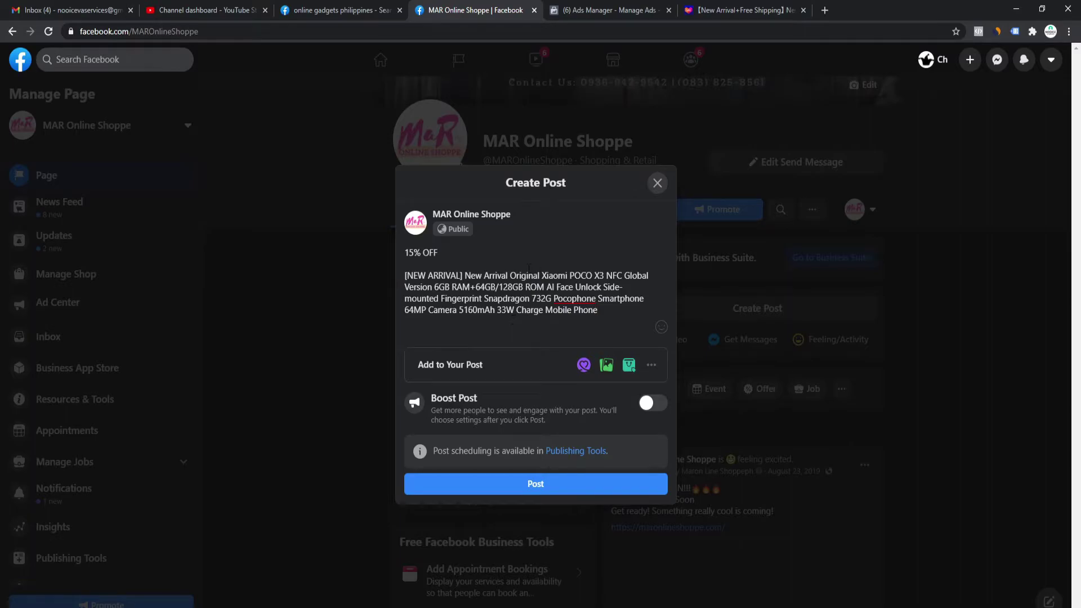
left_click_drag(466, 275, 509, 275)
key("BackSpace")
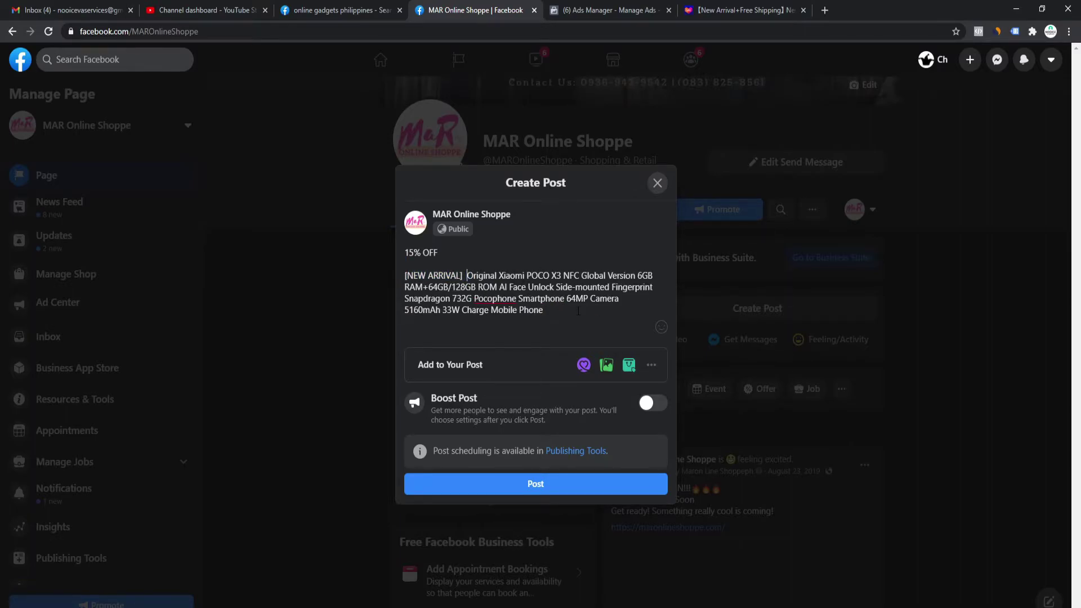
key("BackSpace")
left_click(578, 310)
key("Return")
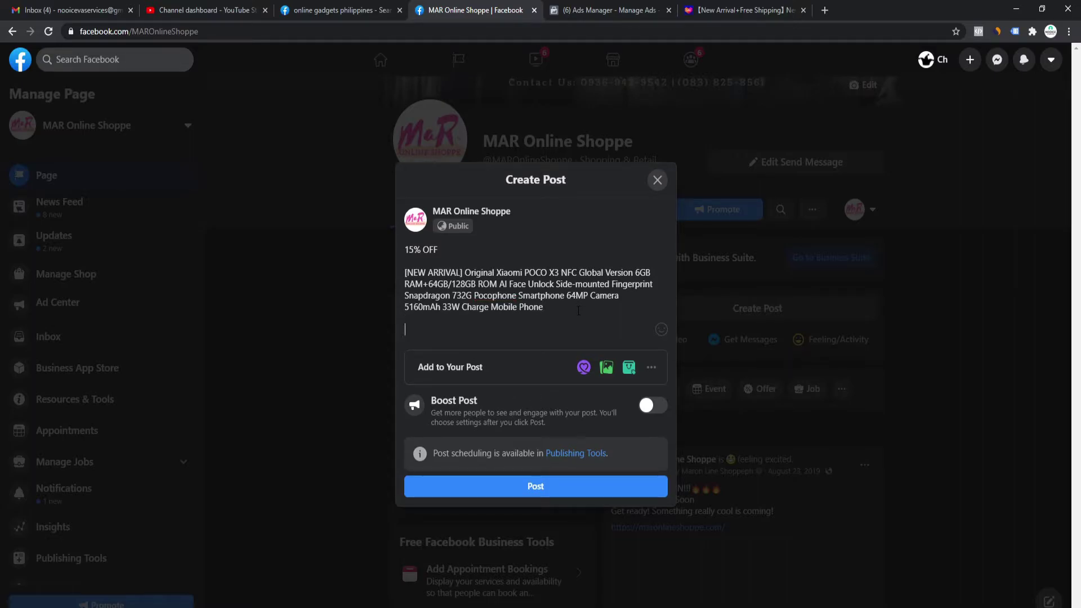
Add "Order here" followed by a right-pointing hand emoji on the last line of the shop post
type("Order here")
left_click(662, 329)
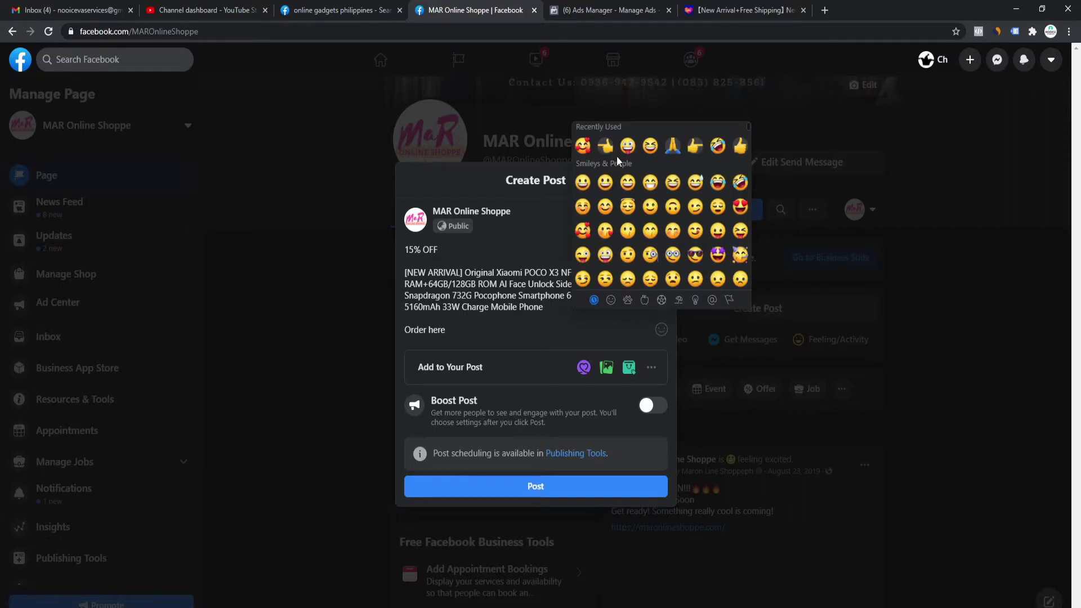
left_click(695, 146)
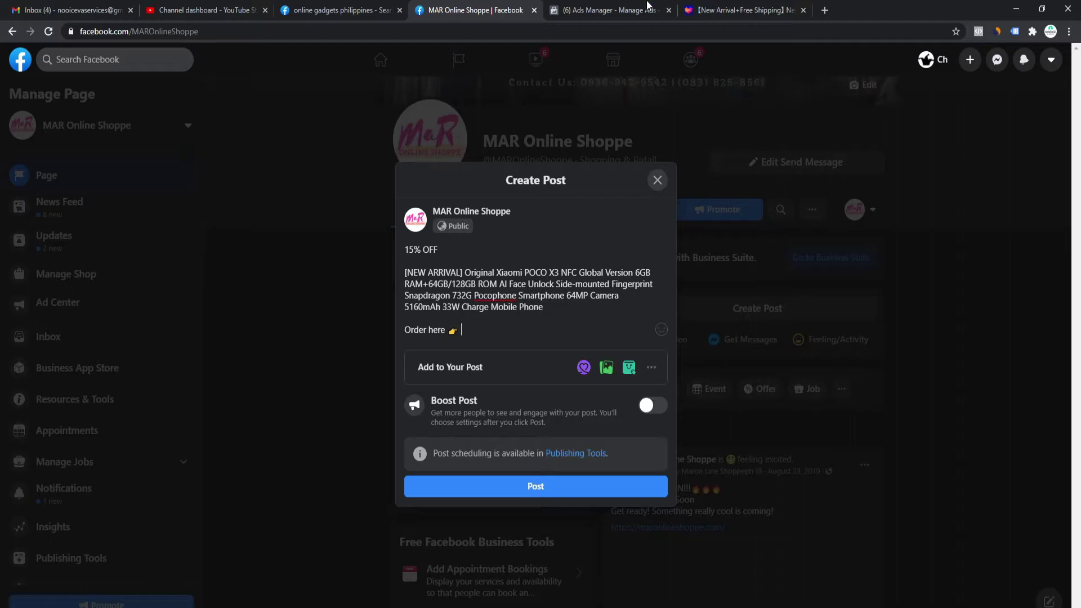
Switch to the Lazada listing for the Xiaomi POCO X3 NFC and copy its page URL
left_click(716, 6)
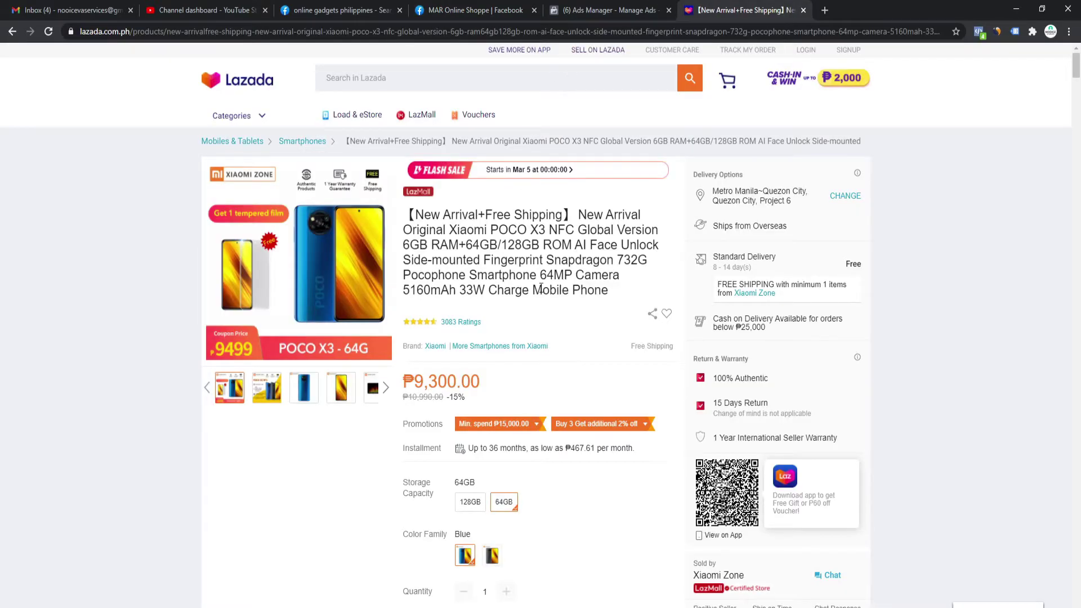
scroll(552, 340, "down", 1)
scroll(552, 340, "up", 1)
left_click(423, 31)
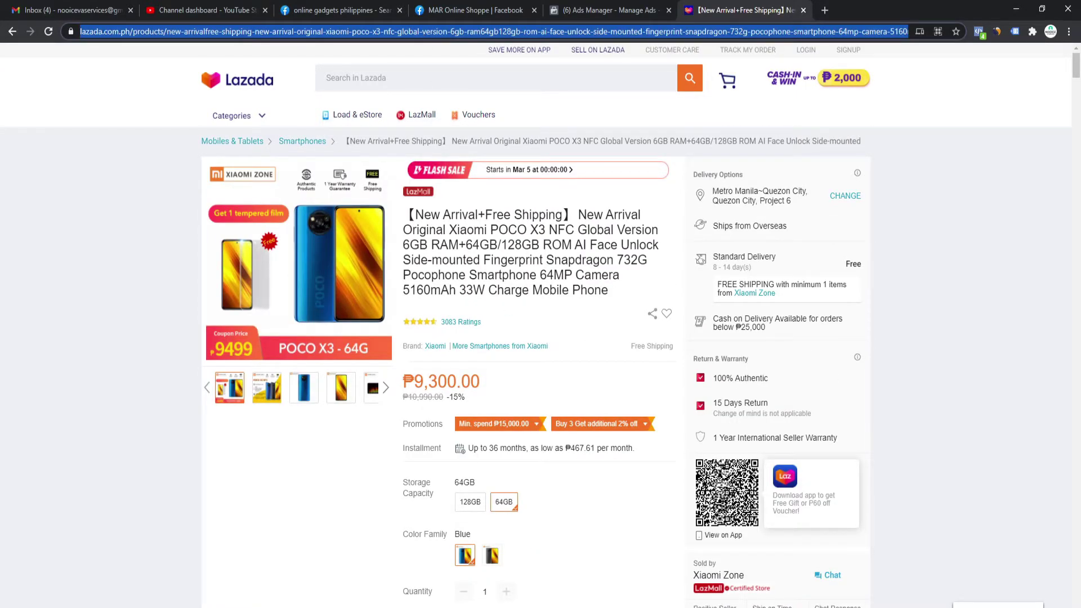
Switch to Involve Asia and open the Deeplink Generator
left_click(512, 569)
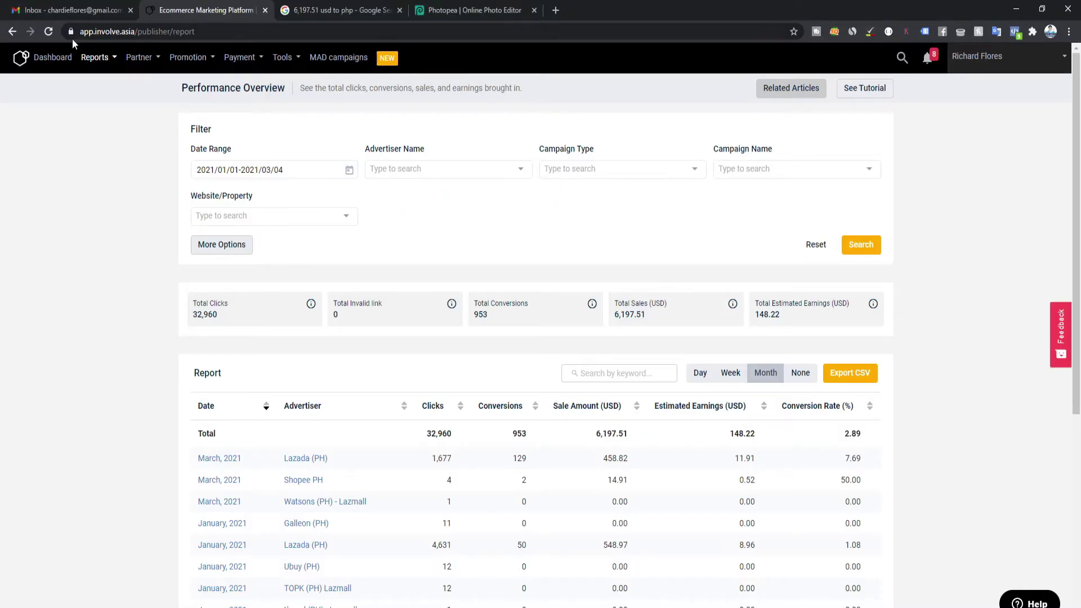
left_click(134, 59)
left_click(42, 57)
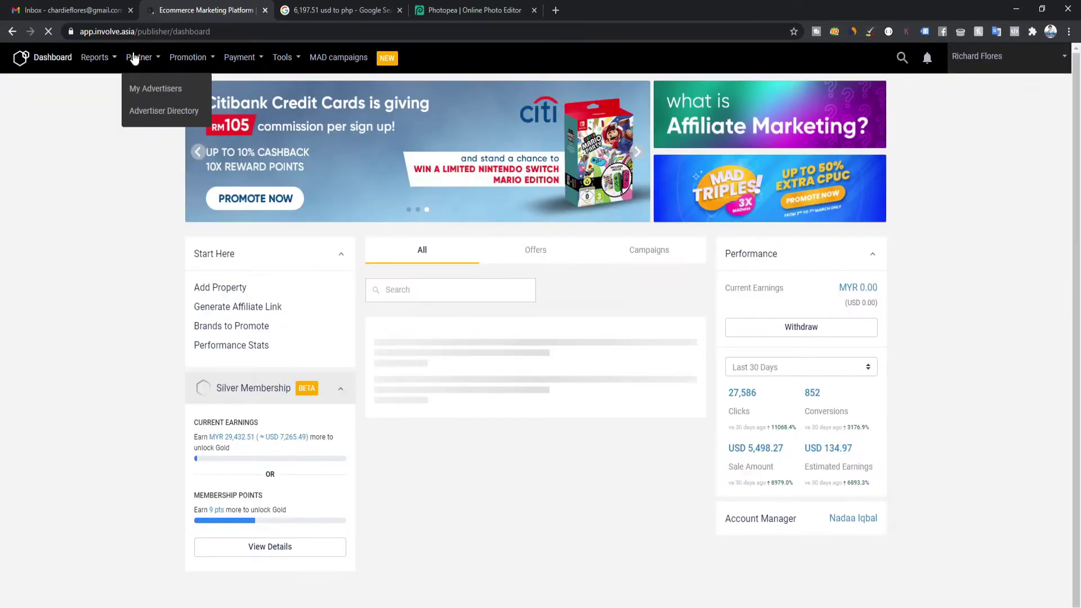
mouse_move(190, 58)
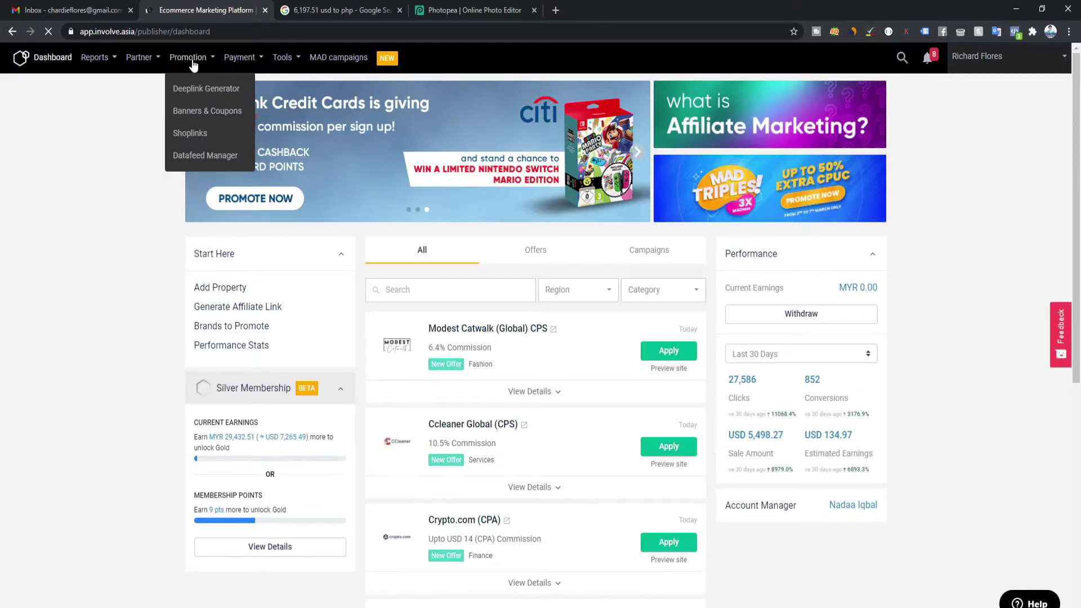
left_click(261, 310)
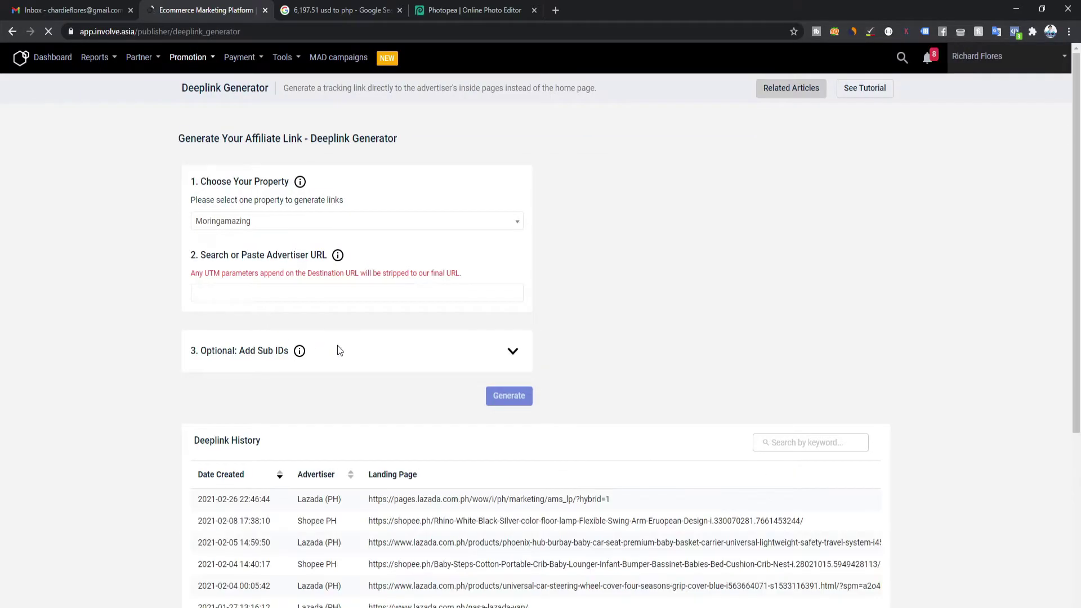
Enter the copied Lazada product URL as the advertiser URL and match it to Lazada (PH)
left_click(274, 293)
key("ctrl+v")
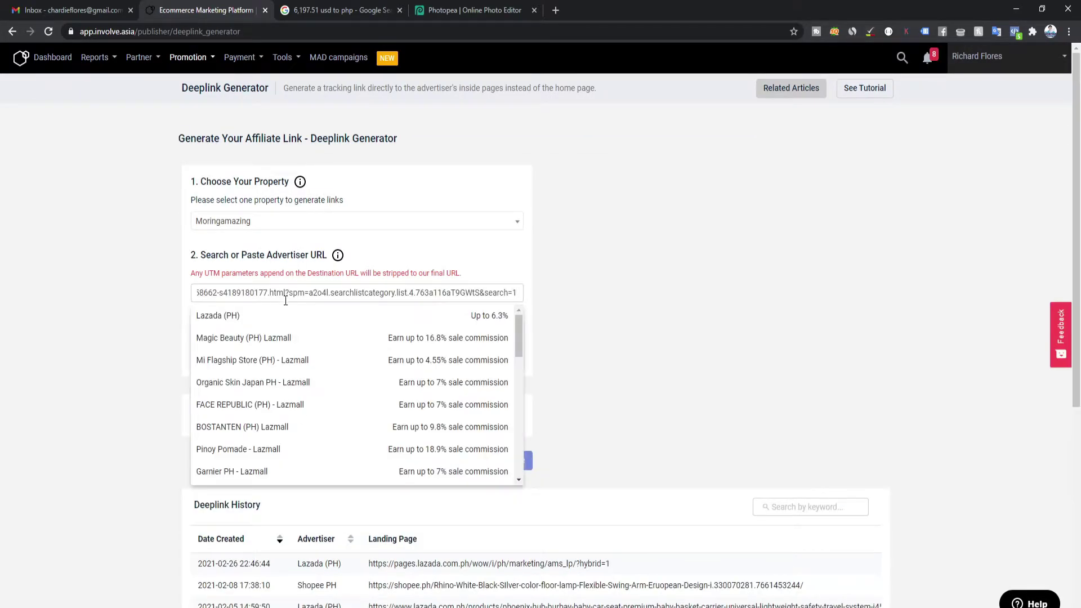
left_click(275, 320)
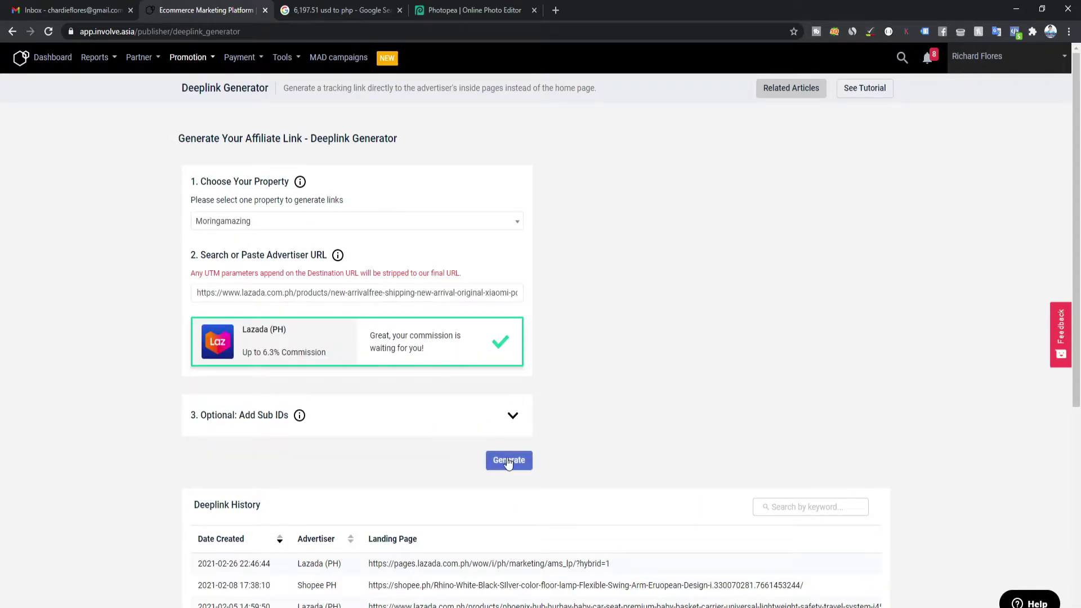
Set Sub ID 1 to "poco_phone" and generate the affiliate link
left_click(512, 415)
left_click(398, 429)
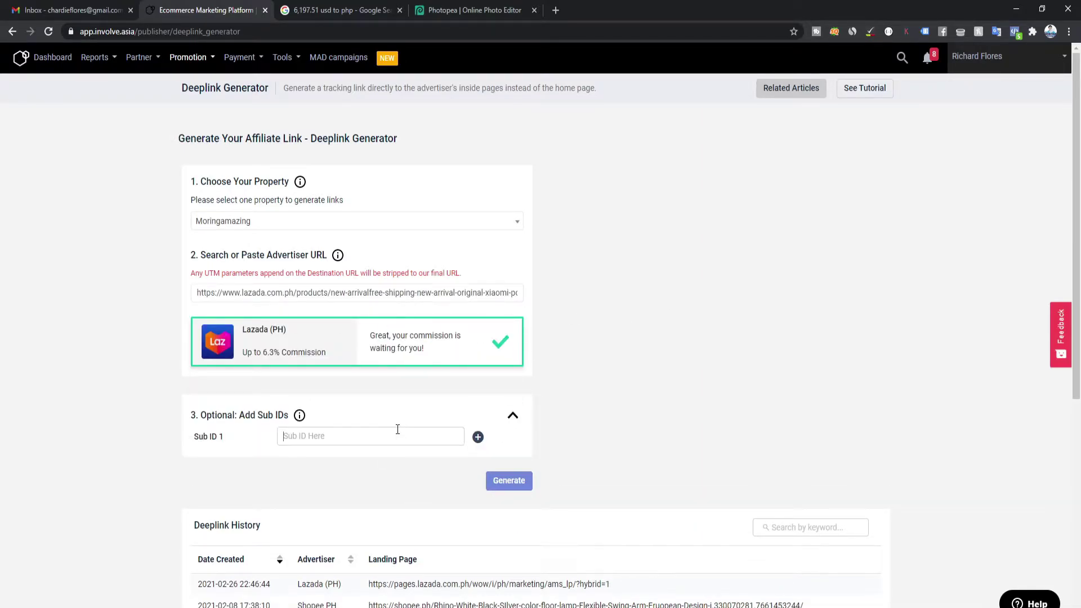
type("poco")
left_click(331, 434)
type("poc")
key("BackSpace")
key("BackSpace")
key("BackSpace")
type("oco_phone")
left_click(508, 481)
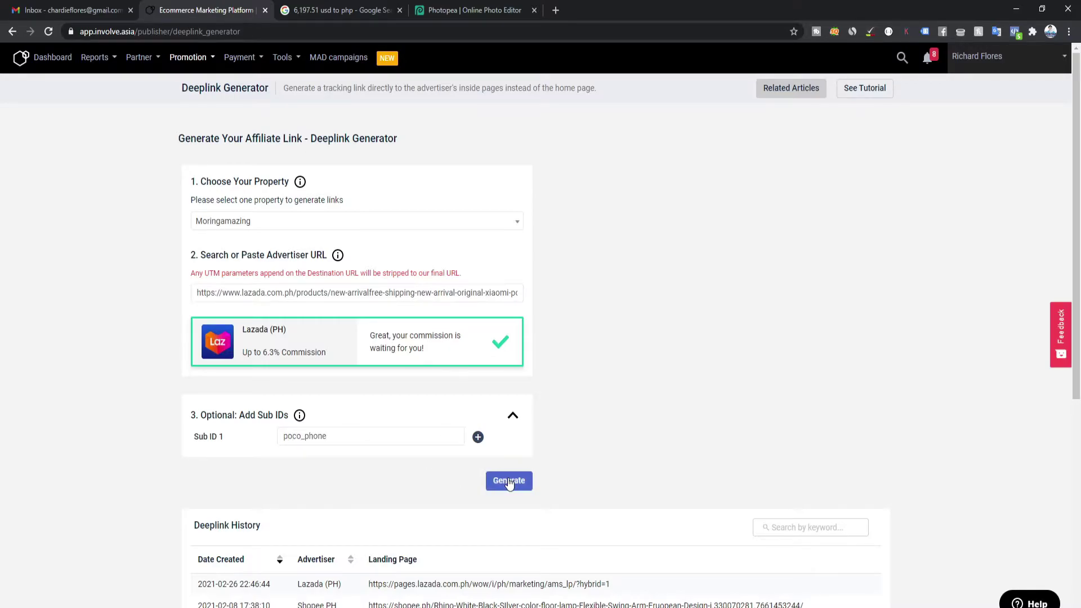
Copy the full tracking link of the newest Deeplink History entry, the Xiaomi POCO X3 product
scroll(577, 457, "down", 6)
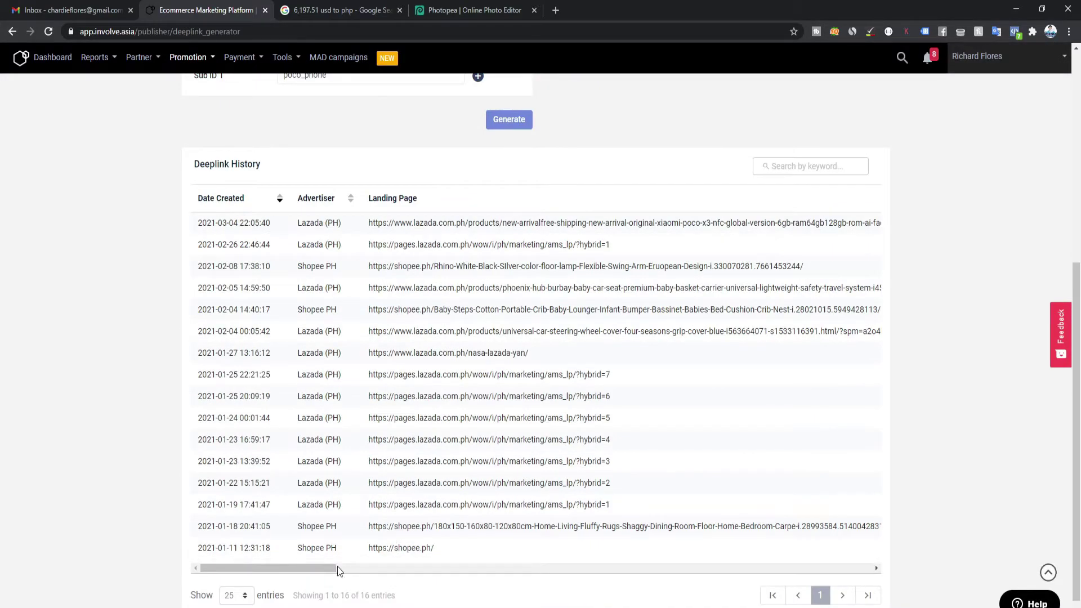
left_click_drag(317, 567, 562, 558)
left_click_drag(386, 223, 819, 230)
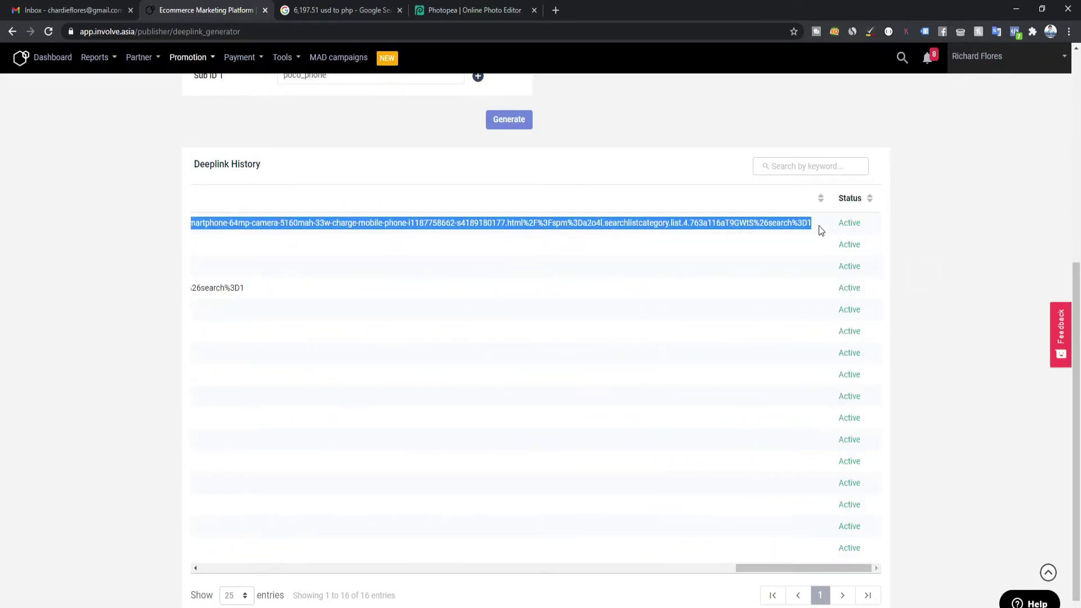
Return to the Facebook shop post and paste the long affiliate link after "Order here 👉"
key("alt+Tab")
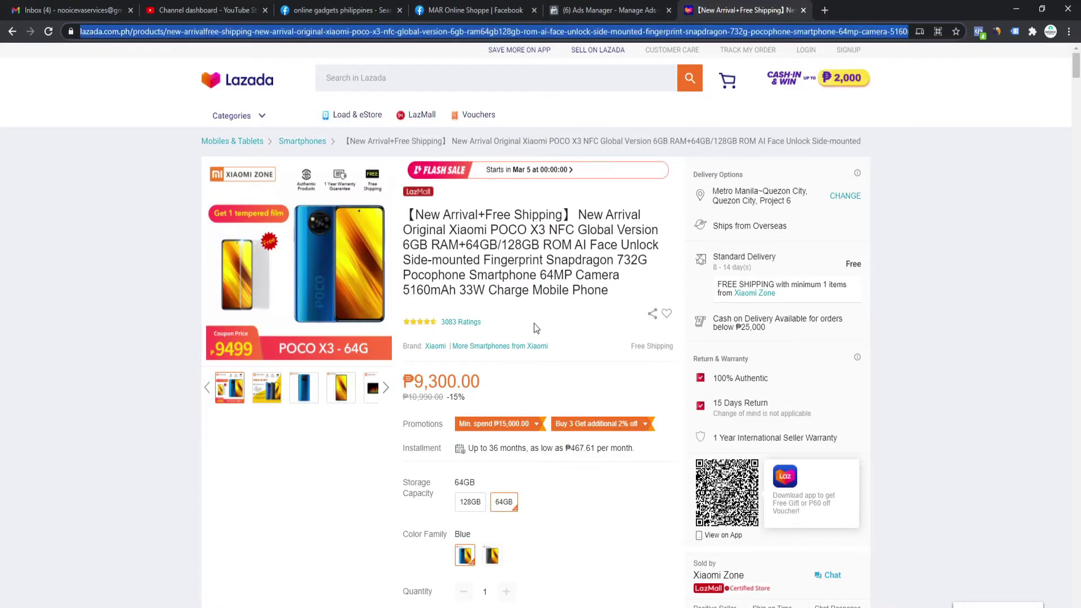
key("ctrl+4")
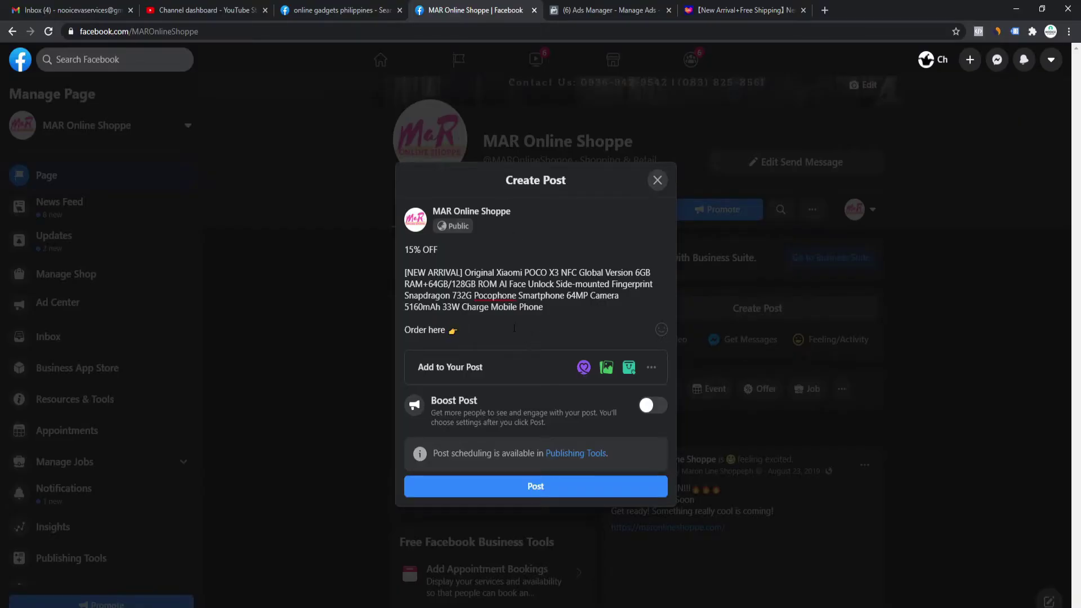
key("ctrl+v")
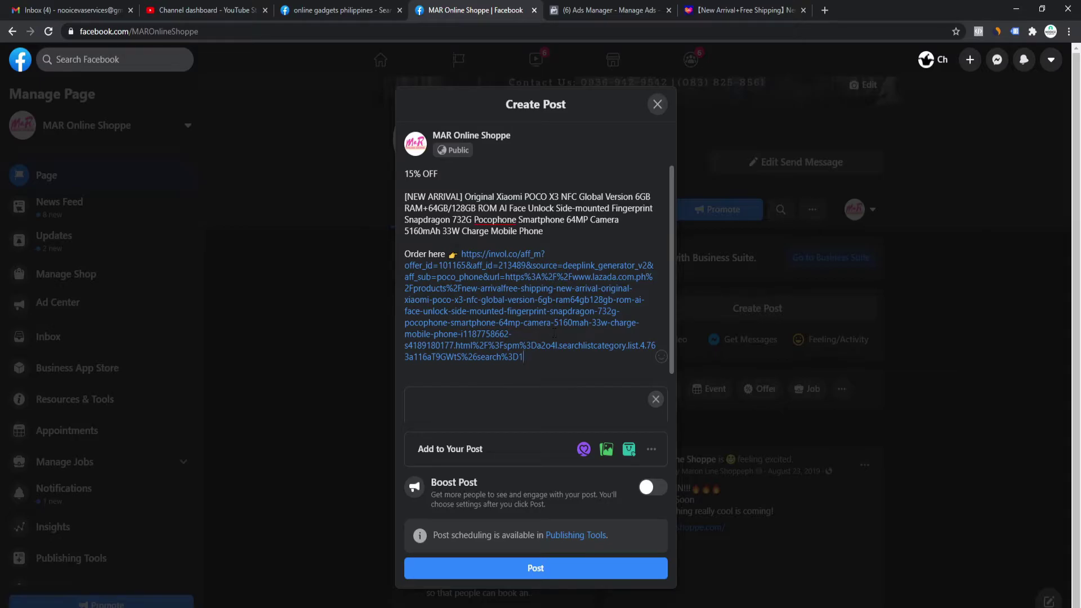
Open t.ly in a new browser tab, shorten the affiliate link and copy the short URL
left_click(827, 10)
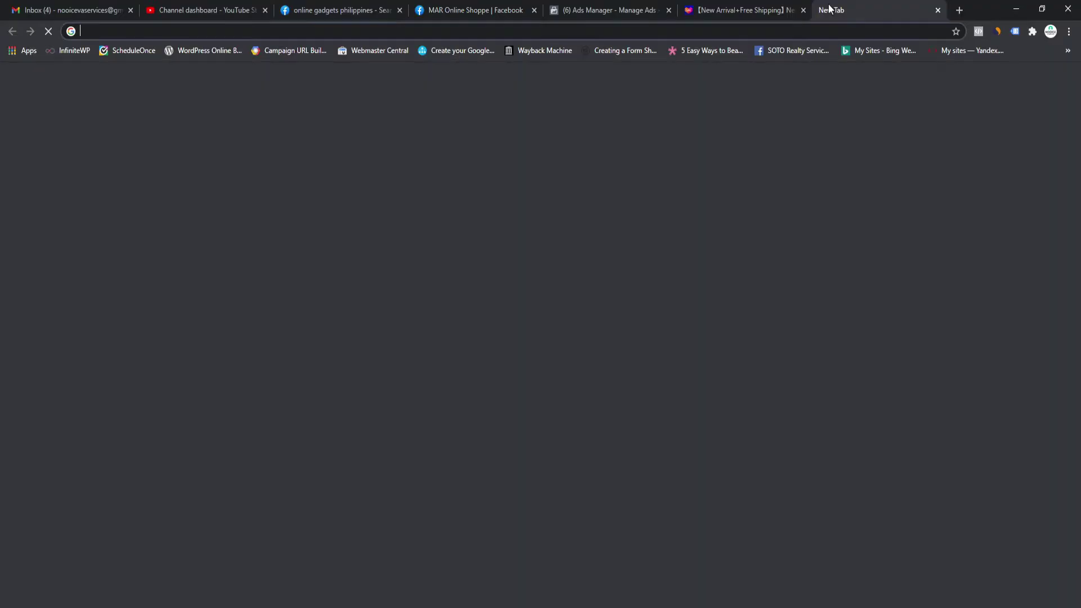
type("t.ly")
key("Return")
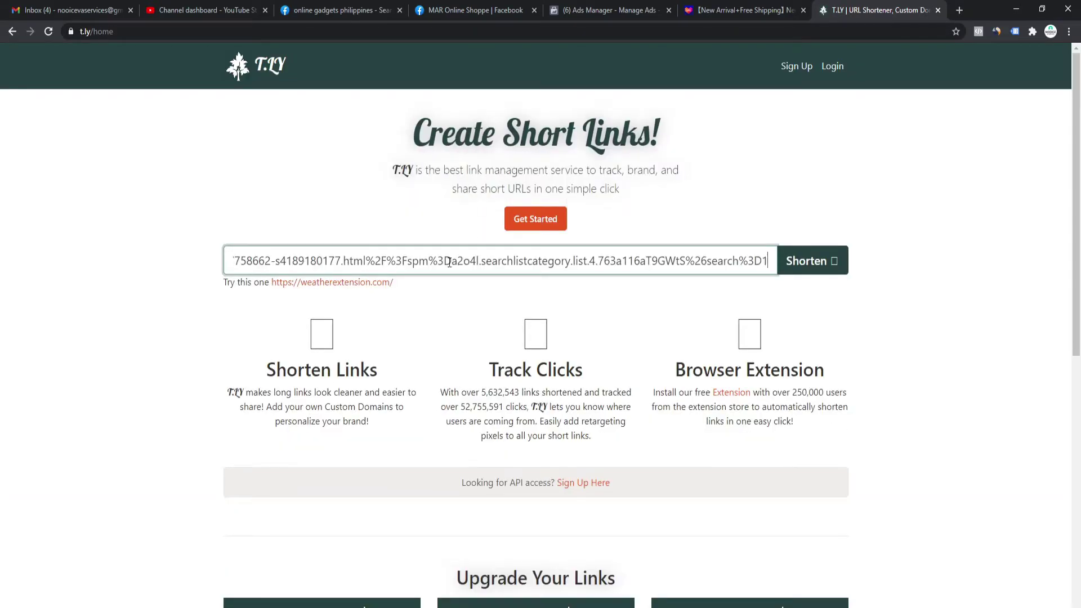
left_click(812, 261)
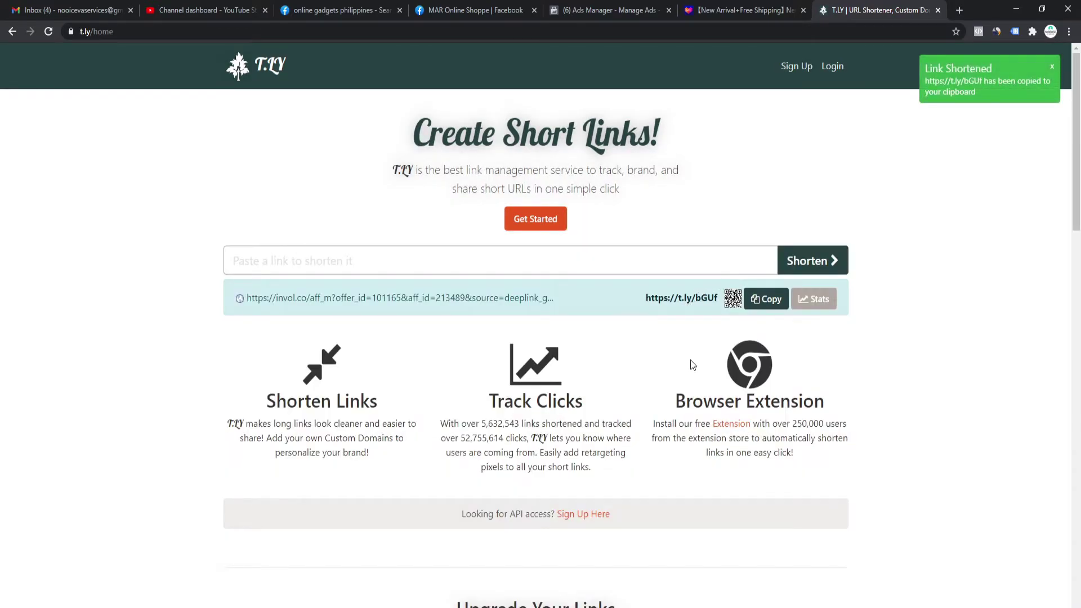
left_click(766, 298)
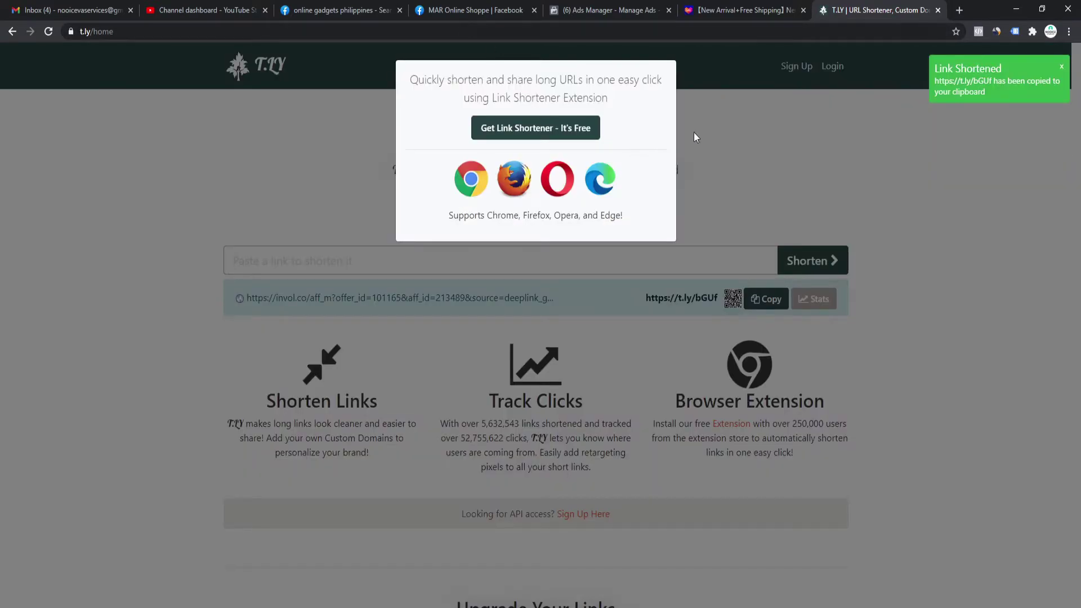
left_click(460, 7)
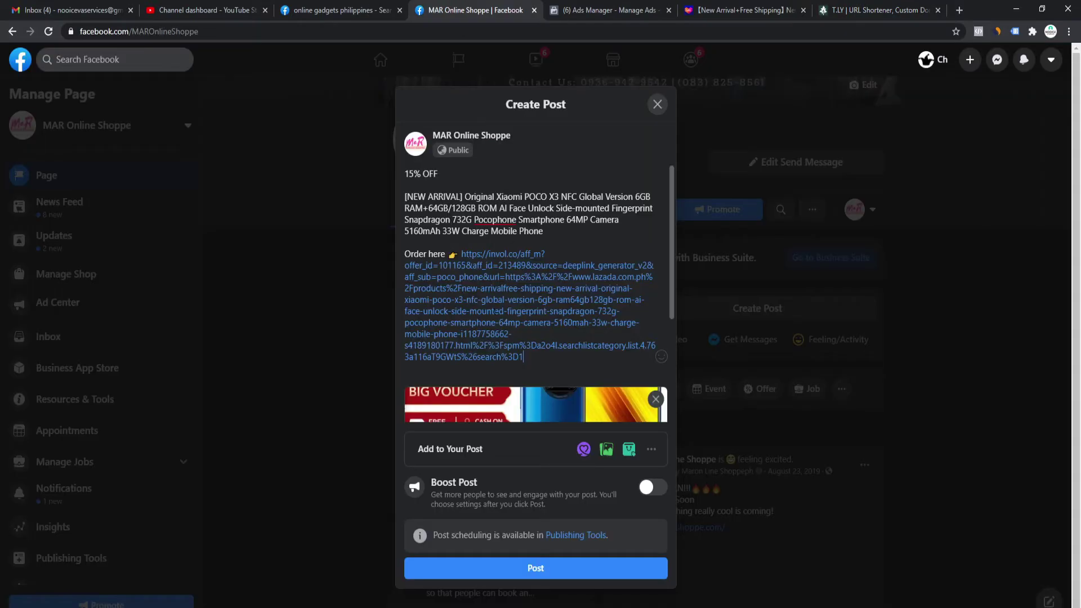
left_click_drag(461, 253, 523, 357)
key("ctrl+v")
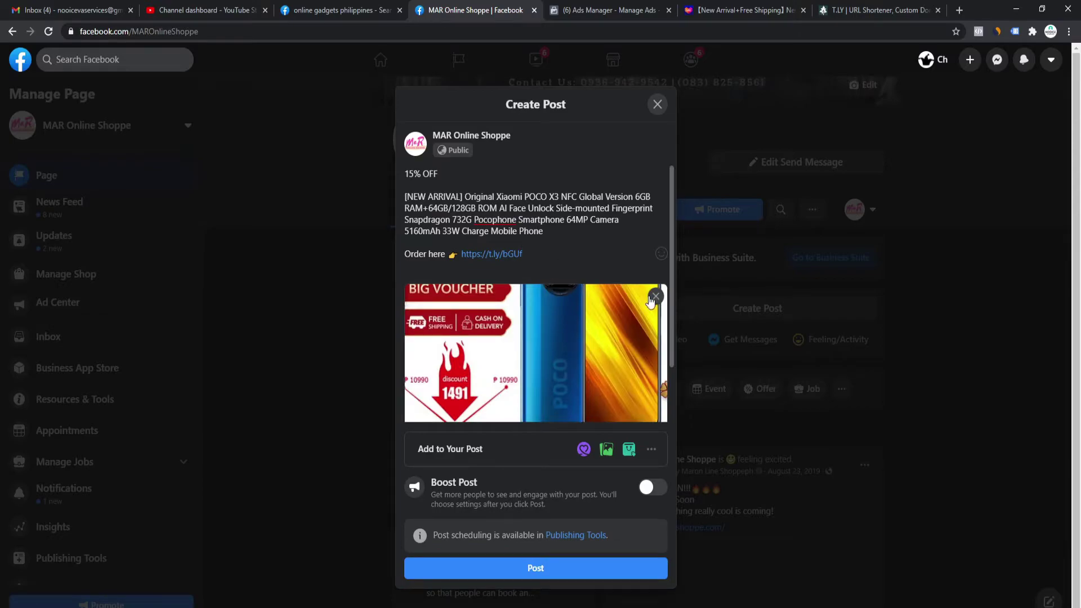
Save the Lazada listing's picture of the three POCO X3 NFC phones to the Downloads folder
left_click(738, 10)
scroll(404, 372, "down", 20)
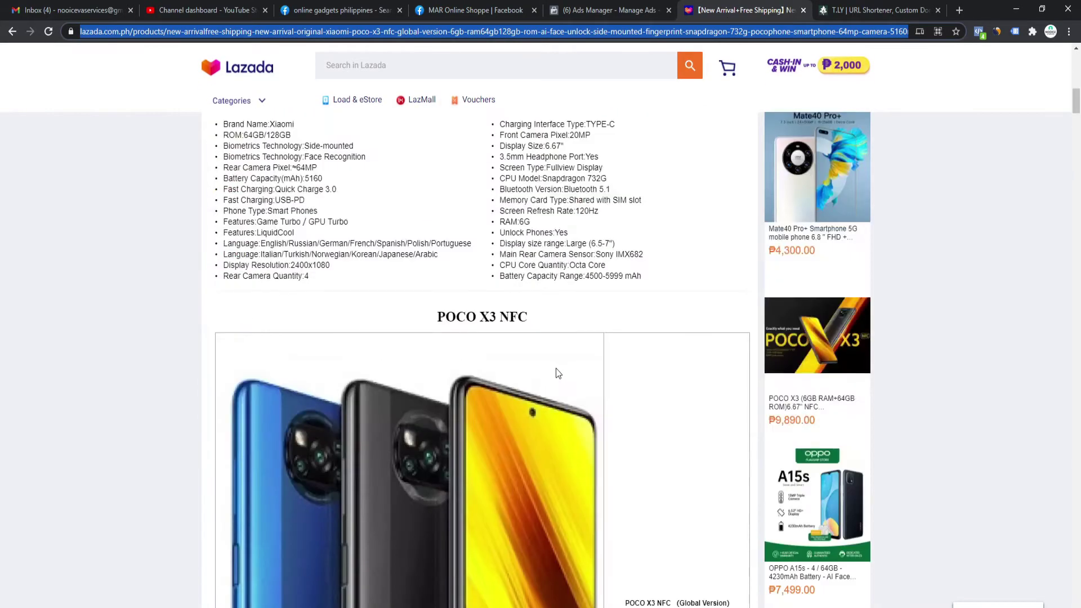
right_click(414, 332)
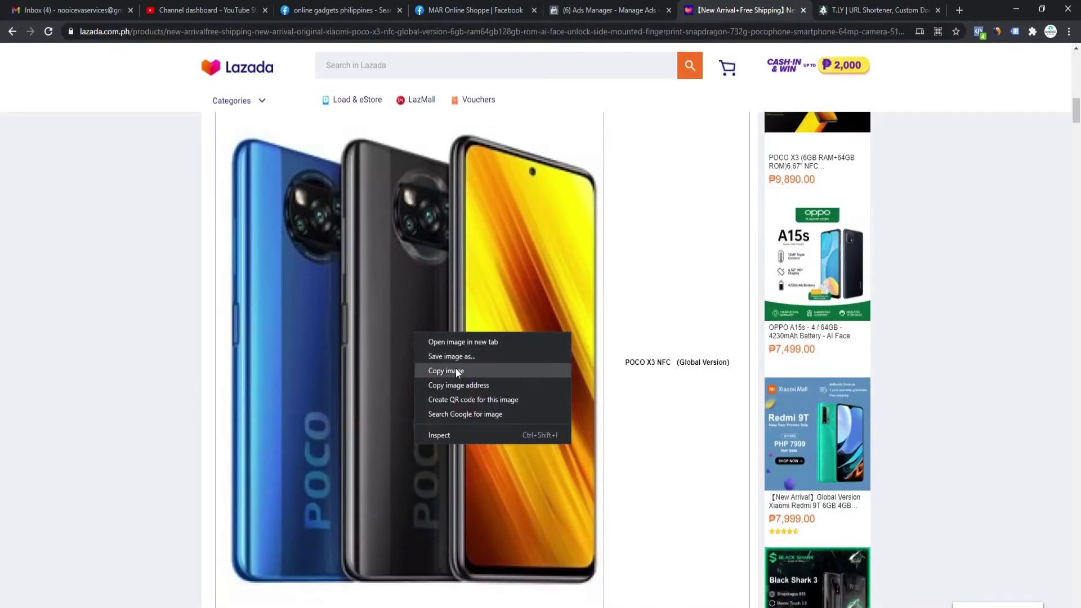
left_click(464, 356)
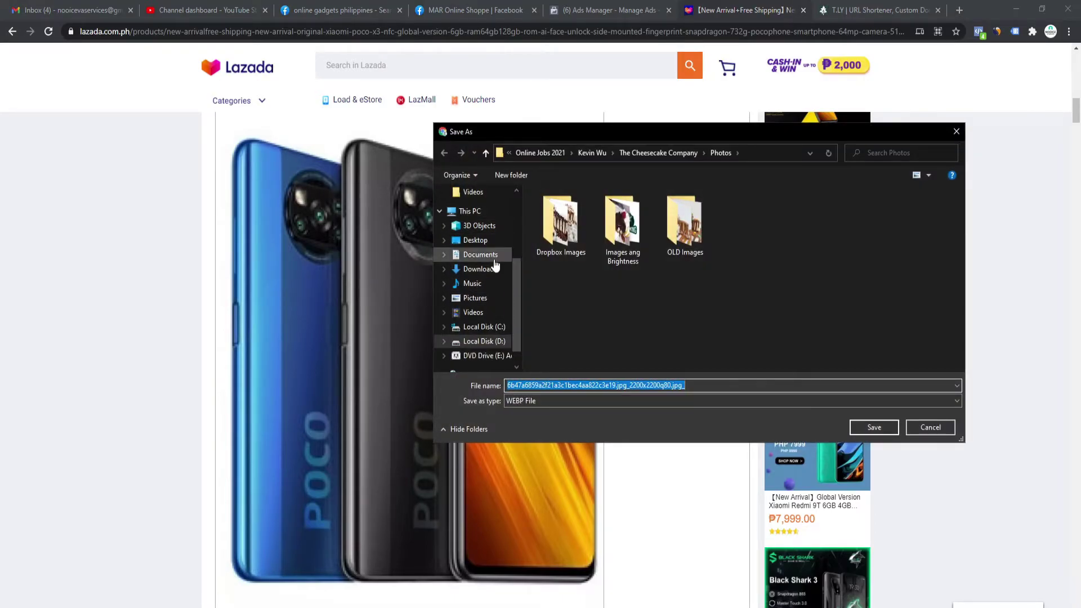
left_click(478, 269)
left_click(878, 428)
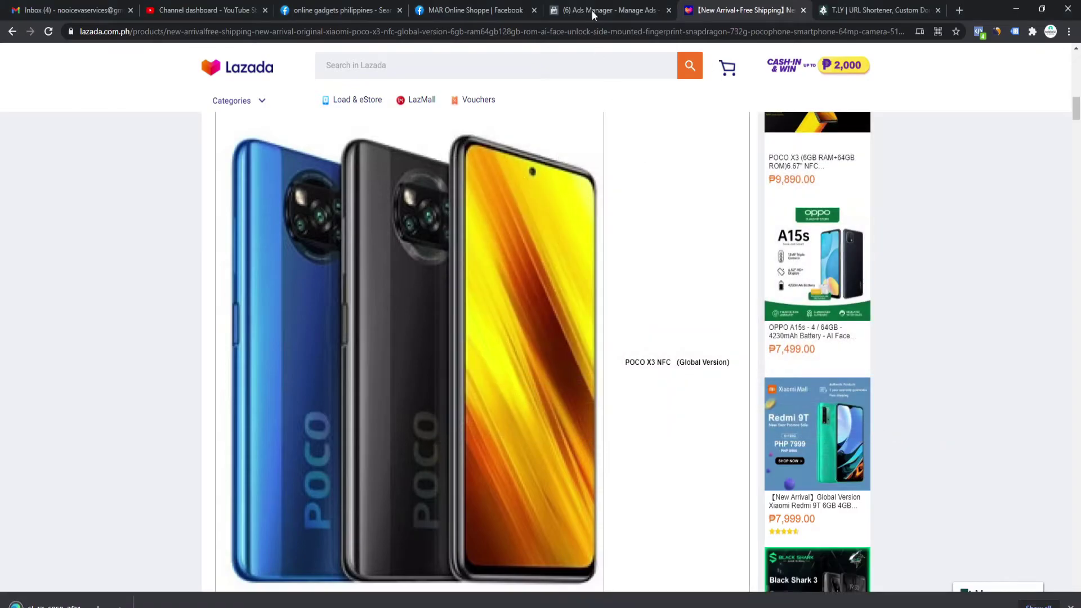
Return to the Facebook post, remove its link preview and attach the saved POCO phone image from Downloads
left_click(523, 5)
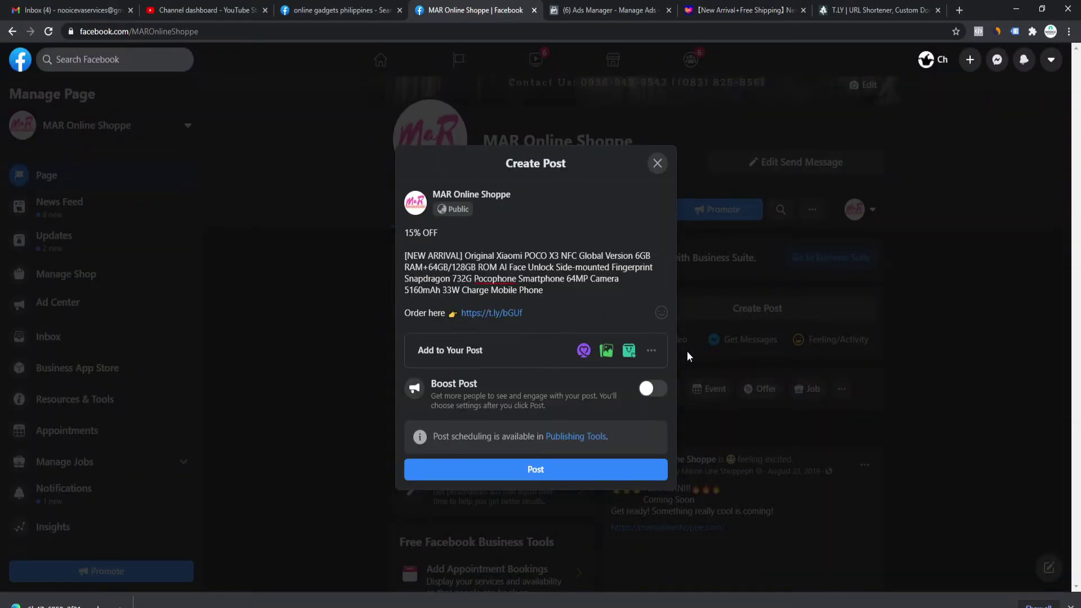
left_click(606, 350)
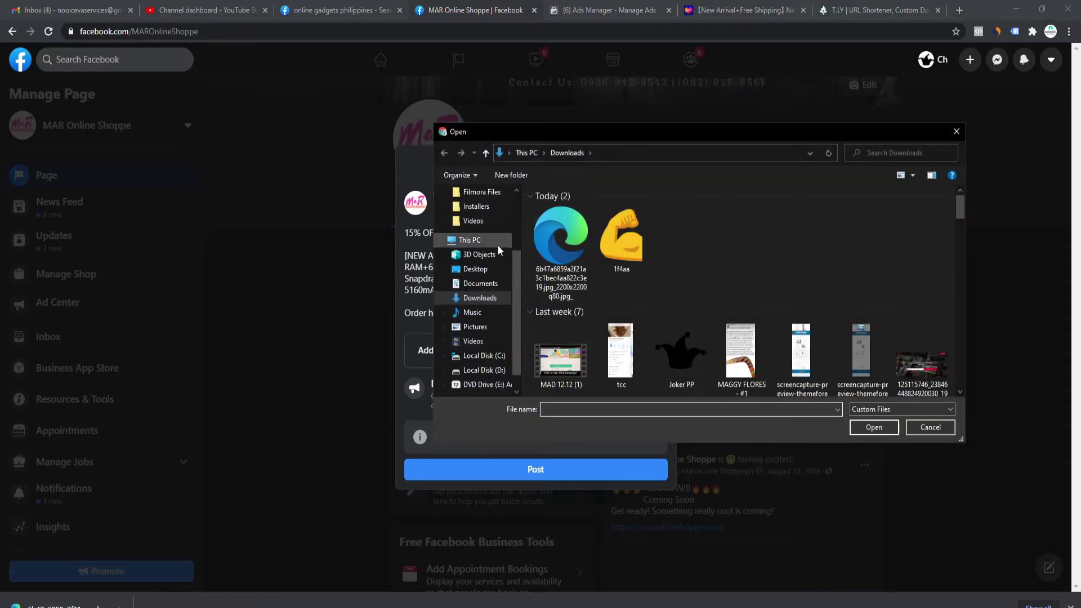
double_click(555, 293)
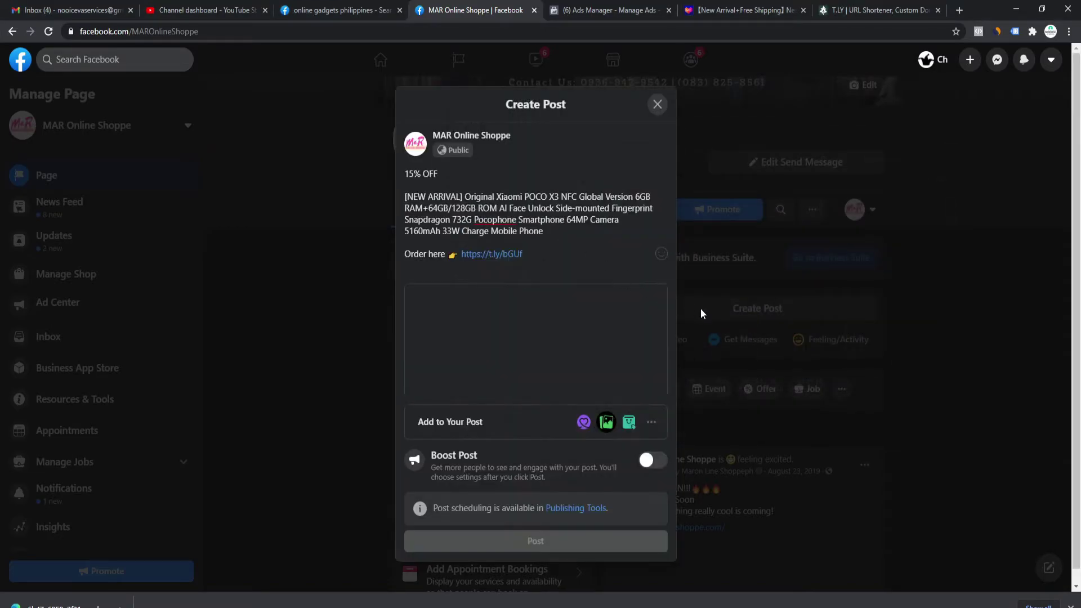
left_click_drag(548, 258, 438, 261)
key("ctrl+c")
left_click(543, 250)
key("Return")
key("ctrl+v")
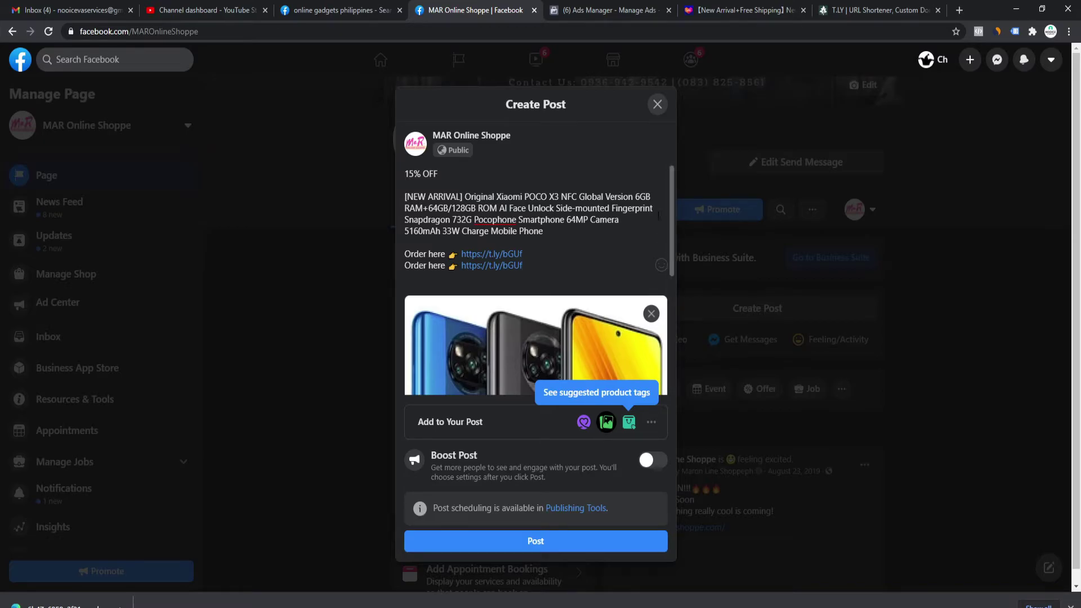
Review the drafted post, check the short link on T.LY after closing its extension pop-up, and return to the post
scroll(588, 244, "down", 4)
scroll(581, 282, "up", 5)
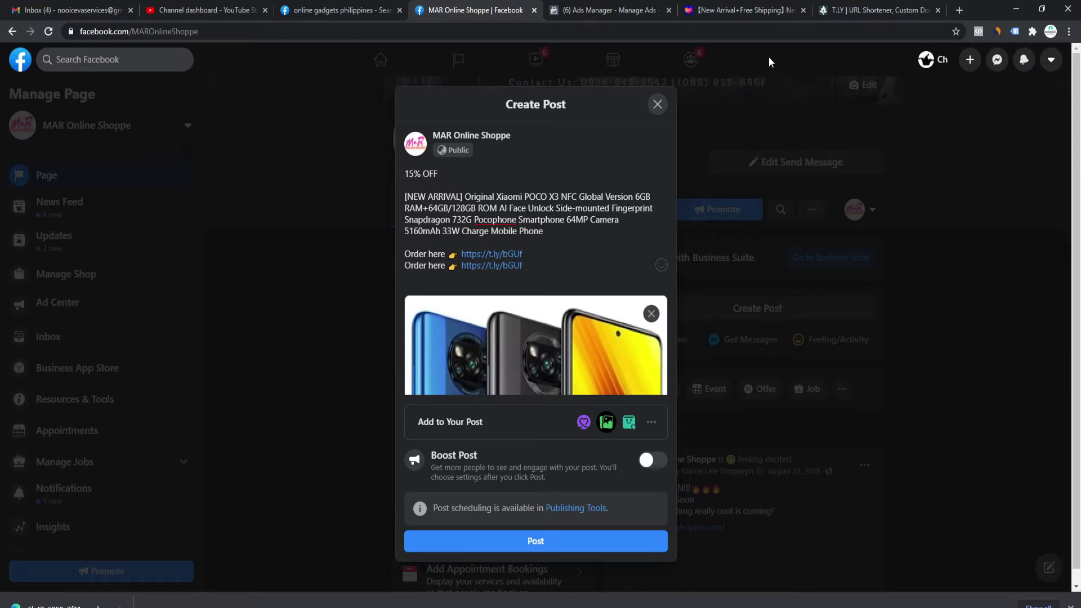
left_click(844, 9)
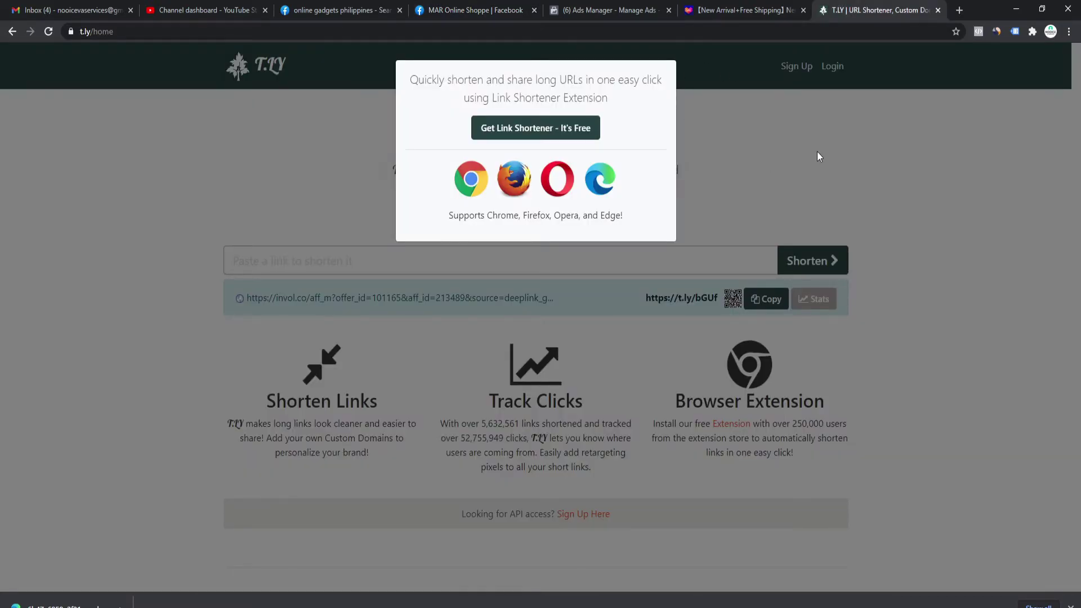
left_click(818, 158)
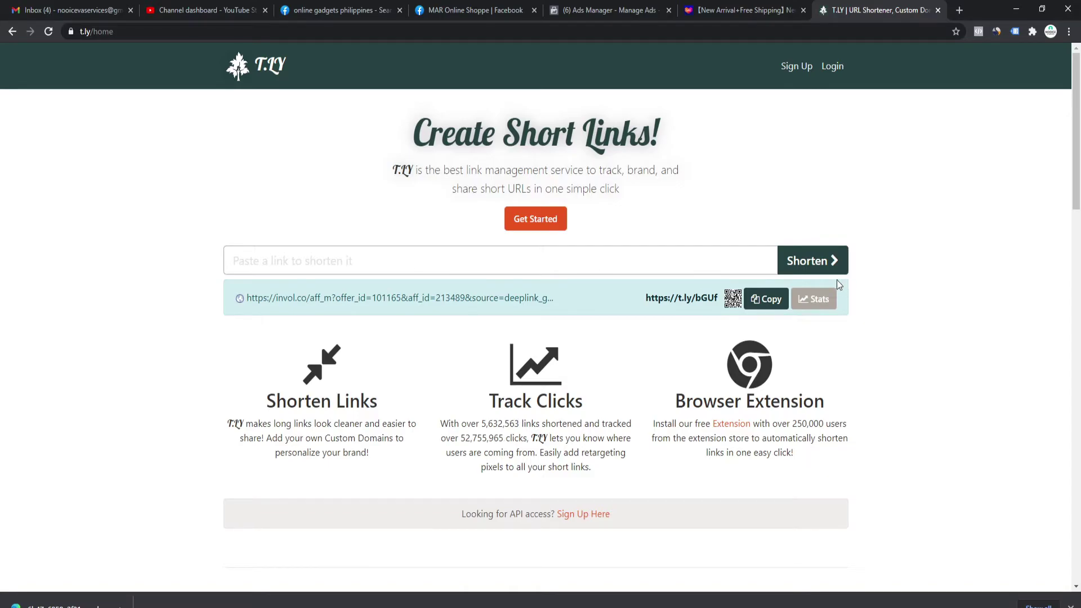
left_click(757, 297)
left_click(481, 7)
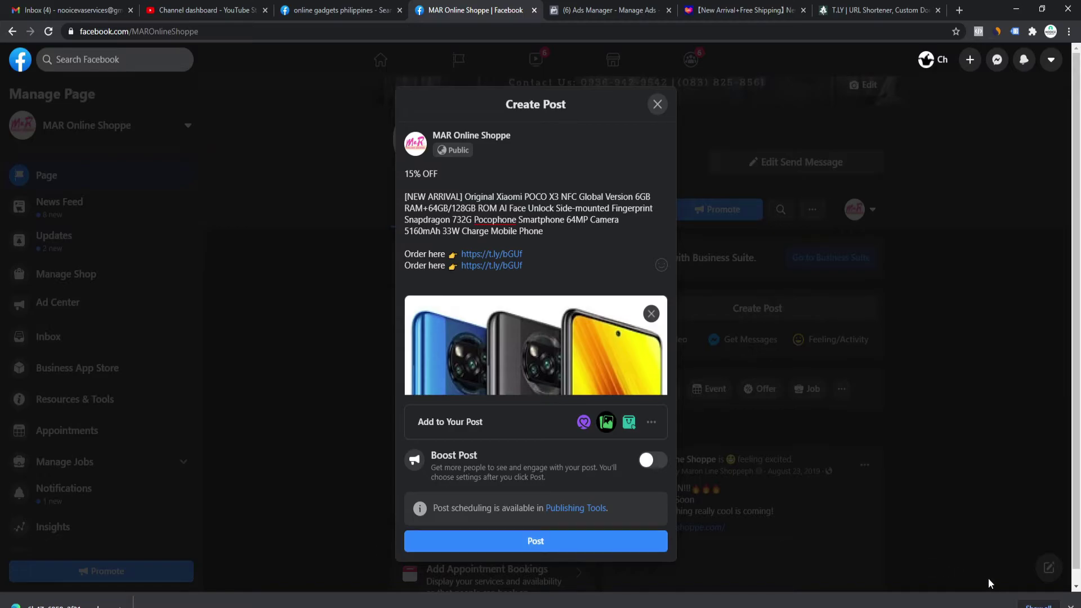
Close the downloads bar, switch to Ads Manager and examine the total amount spent and the date range starting February 1, 2021
left_click(1070, 605)
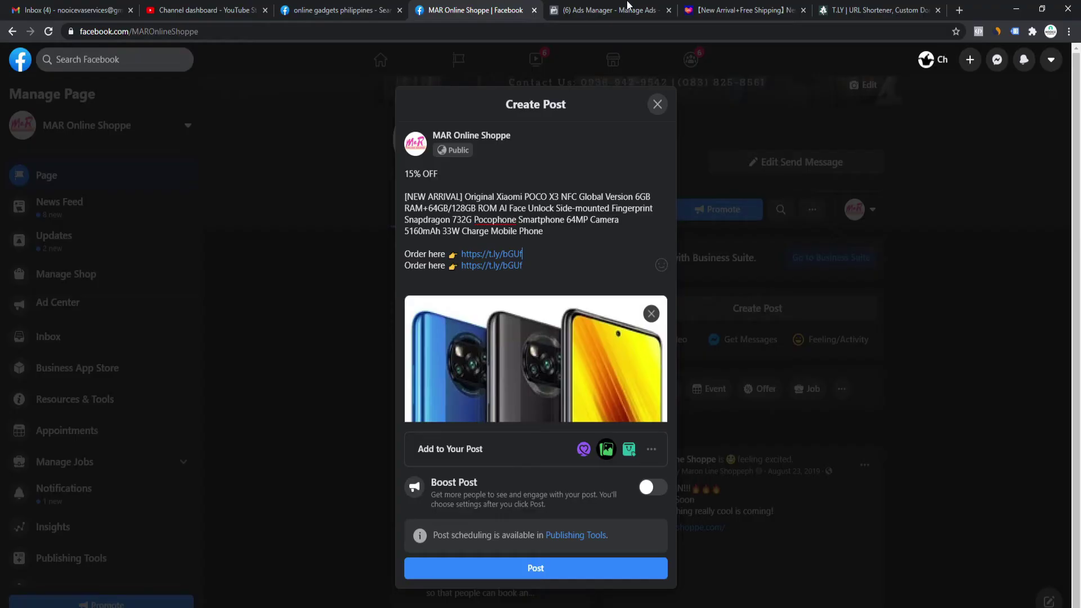
left_click(625, 10)
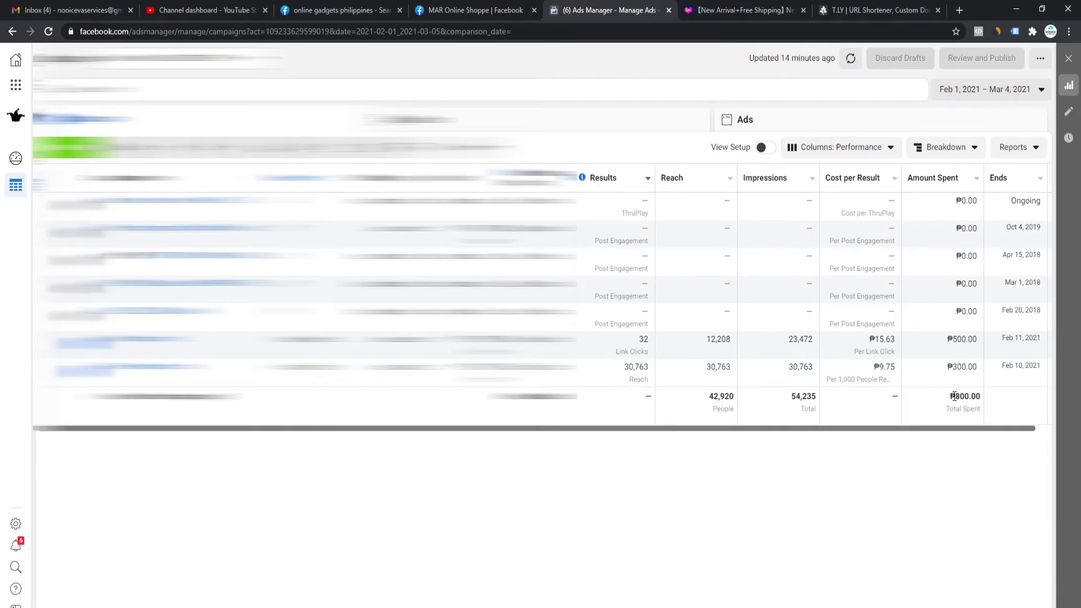
left_click_drag(949, 395, 981, 396)
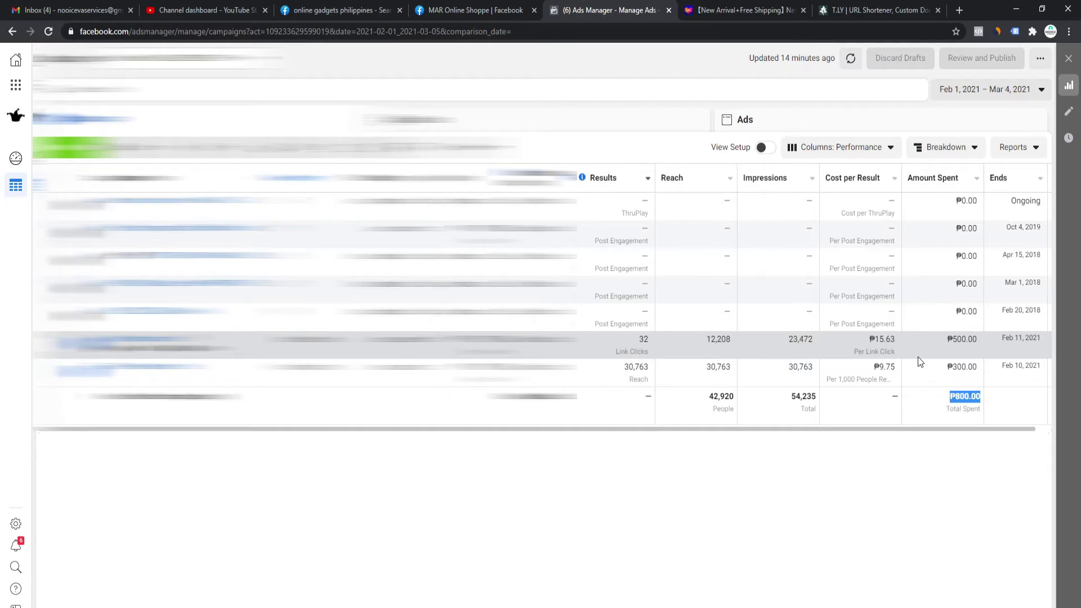
left_click(985, 89)
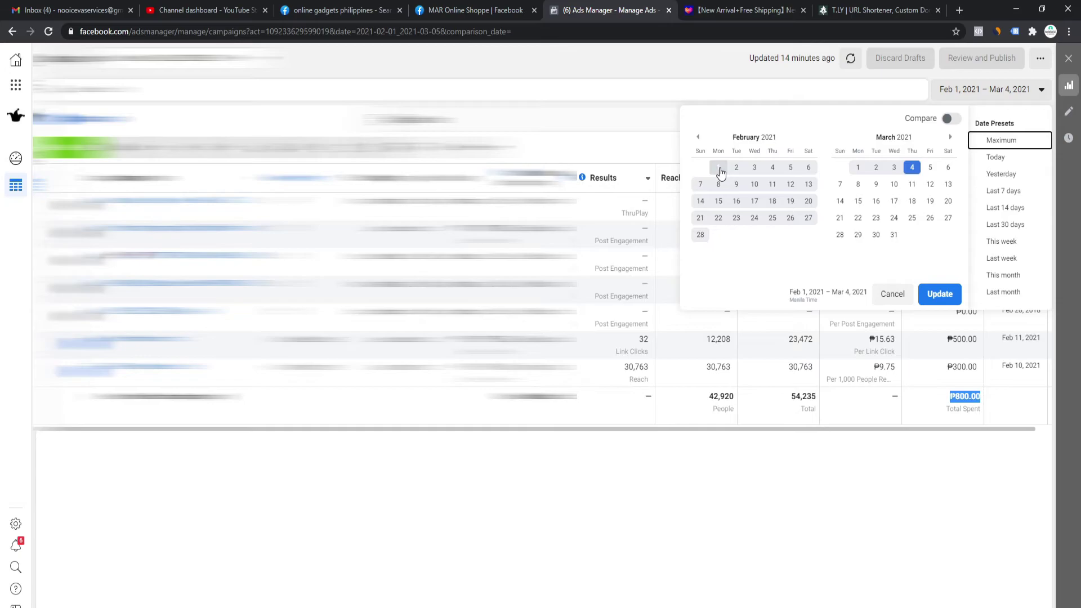
left_click(719, 169)
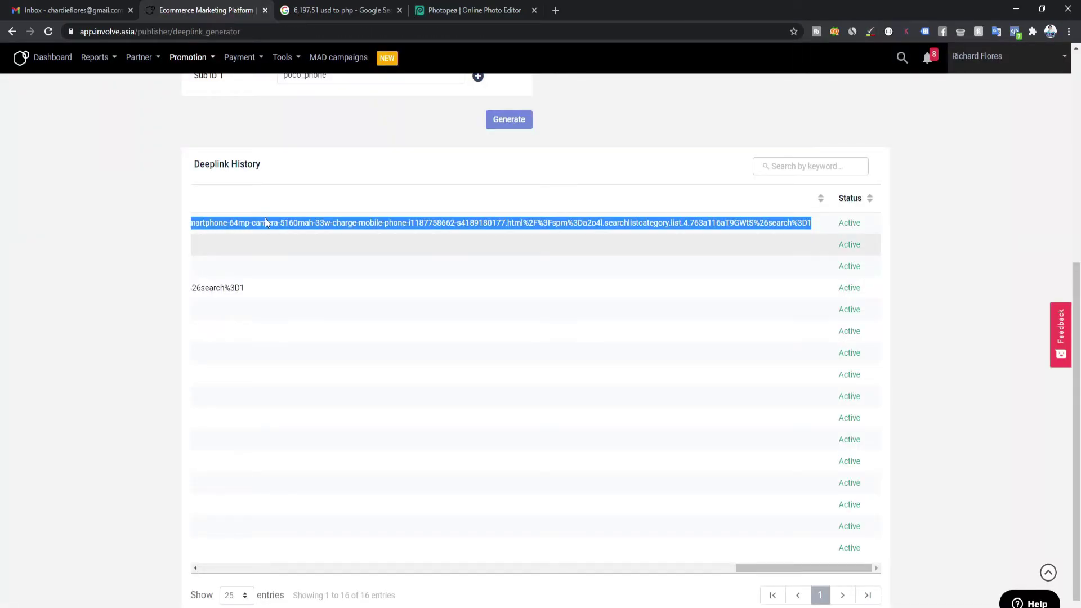
In Involve Asia, open the Performance Report and filter it to the date range 2021/02/01 to 2021/03/04
mouse_move(99, 66)
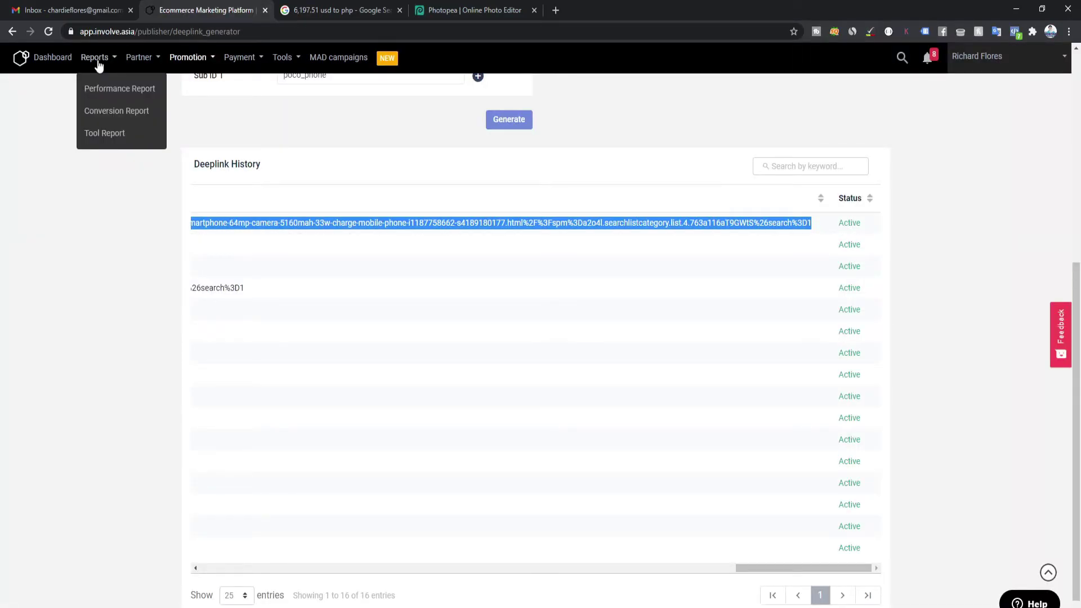
left_click(119, 89)
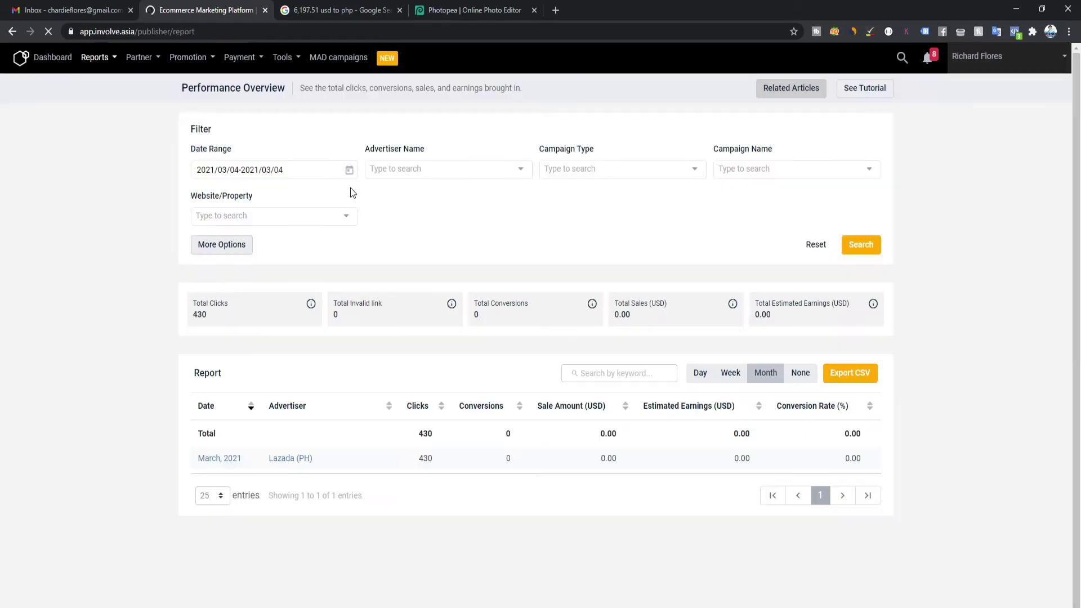
left_click(284, 170)
left_click(321, 230)
left_click(526, 230)
left_click(555, 339)
left_click(858, 245)
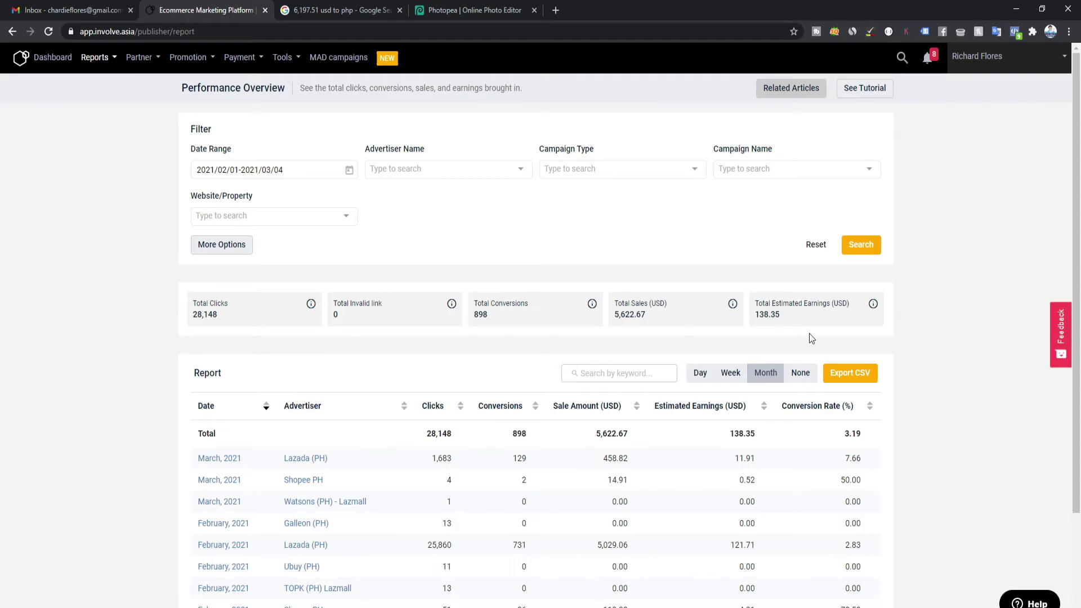
Open the Windows Calculator over the performance report
key("super")
type("calc")
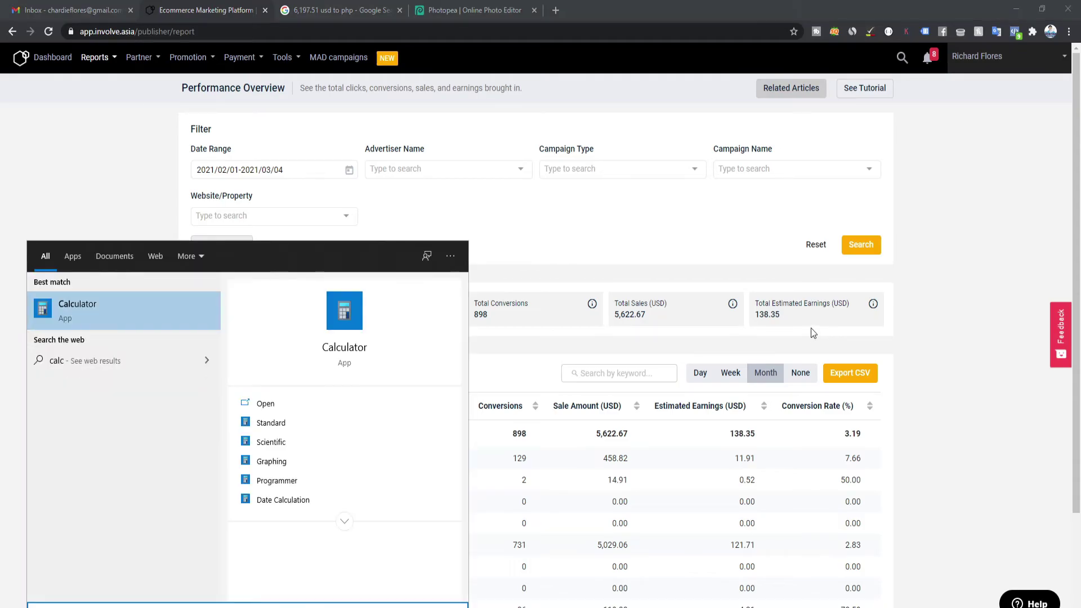
key("Return")
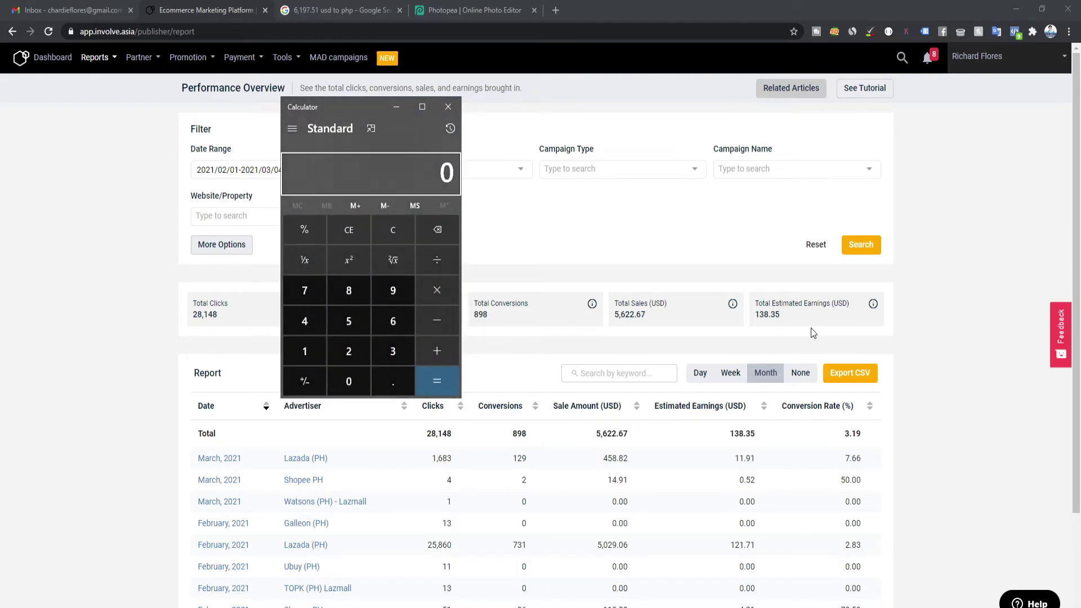
type("138")
key("period")
type("35")
key("Return")
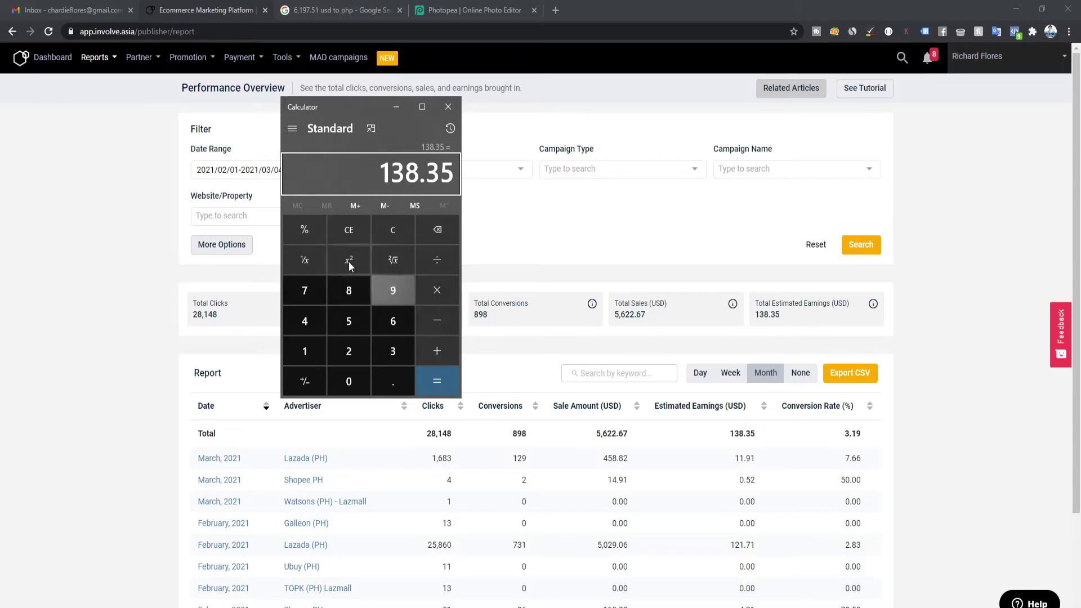
left_click(354, 231)
left_click(393, 233)
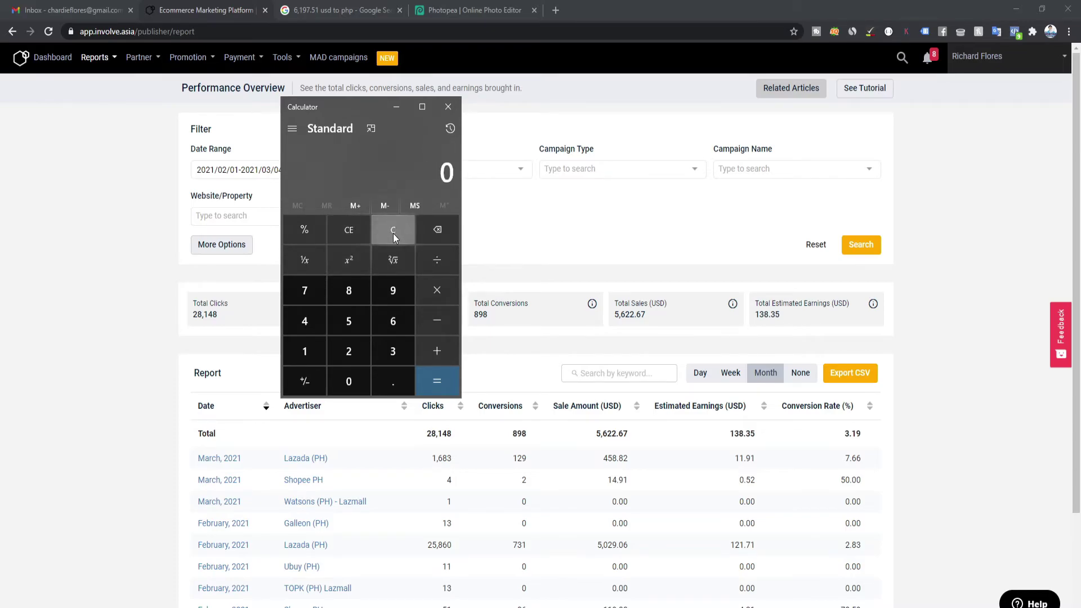
Calculate the net earnings in pesos by multiplying 138.35 by 48 and subtracting 800 from the result
type("138.3")
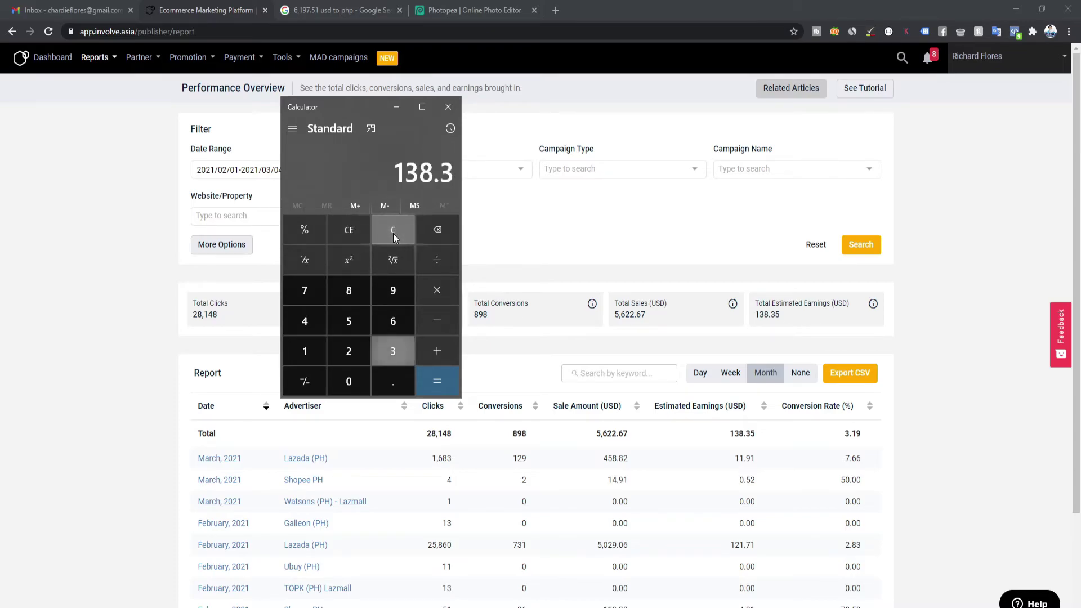
type("5*48")
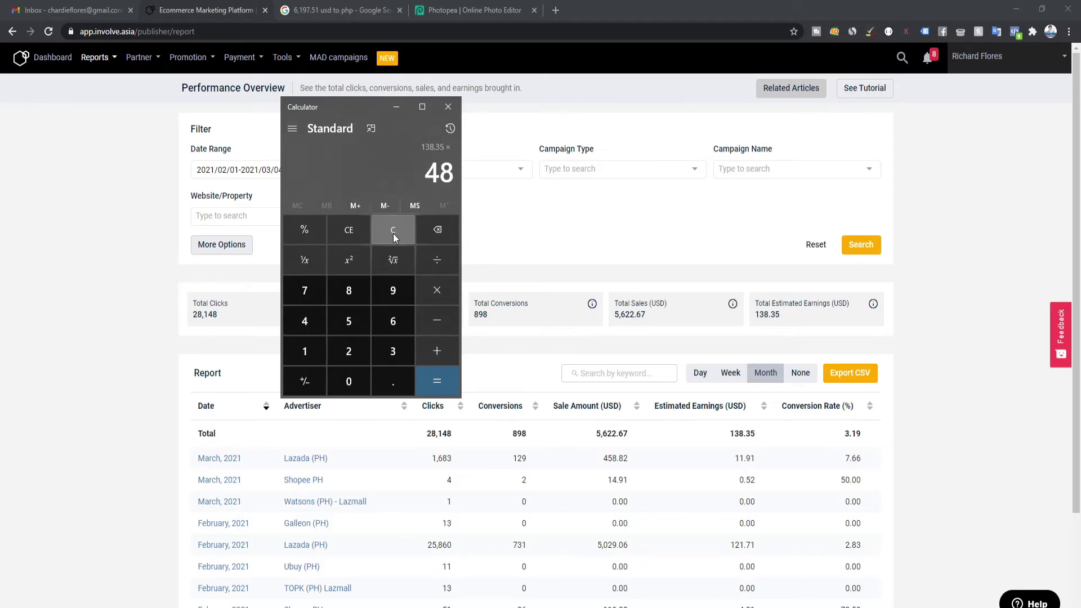
key("Return")
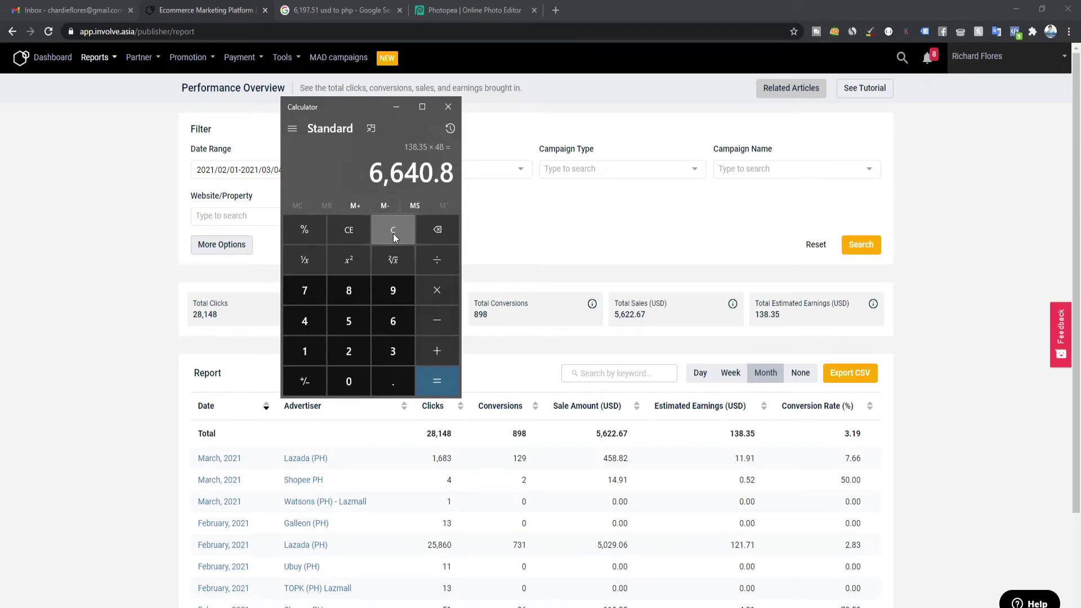
key("minus")
type("800")
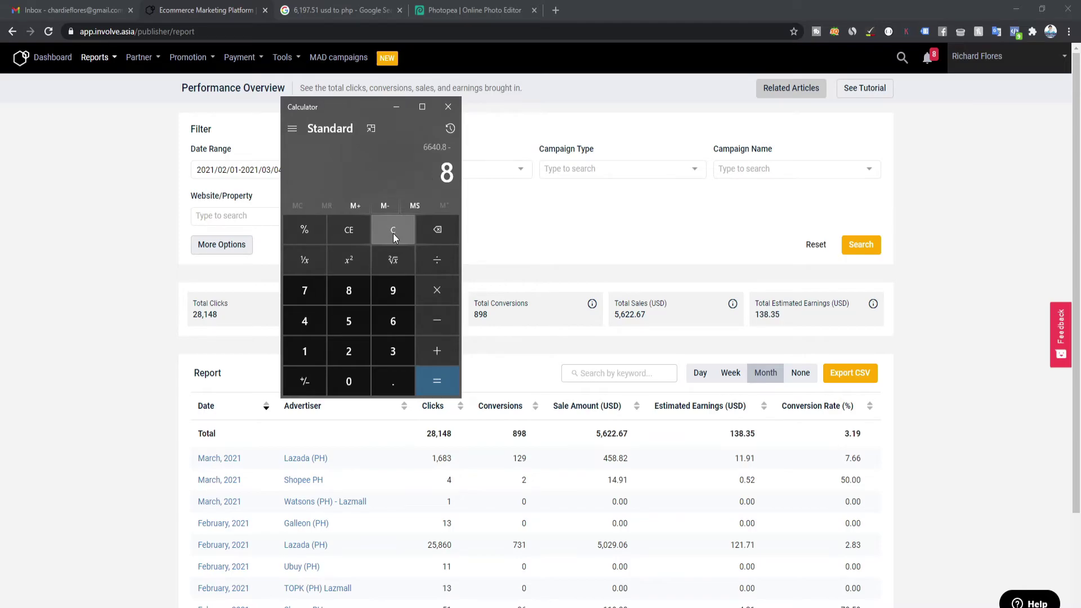
key("Return")
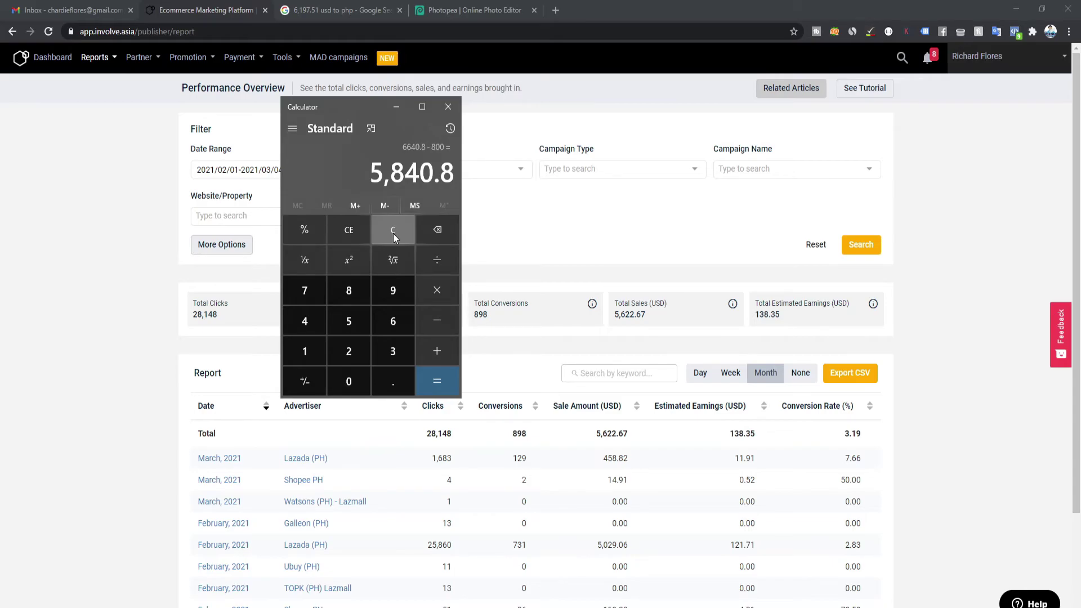
Return to the Involve Asia dashboard and open the performance report for 2021/03/03 from its performance summary
left_click(991, 442)
left_click(50, 57)
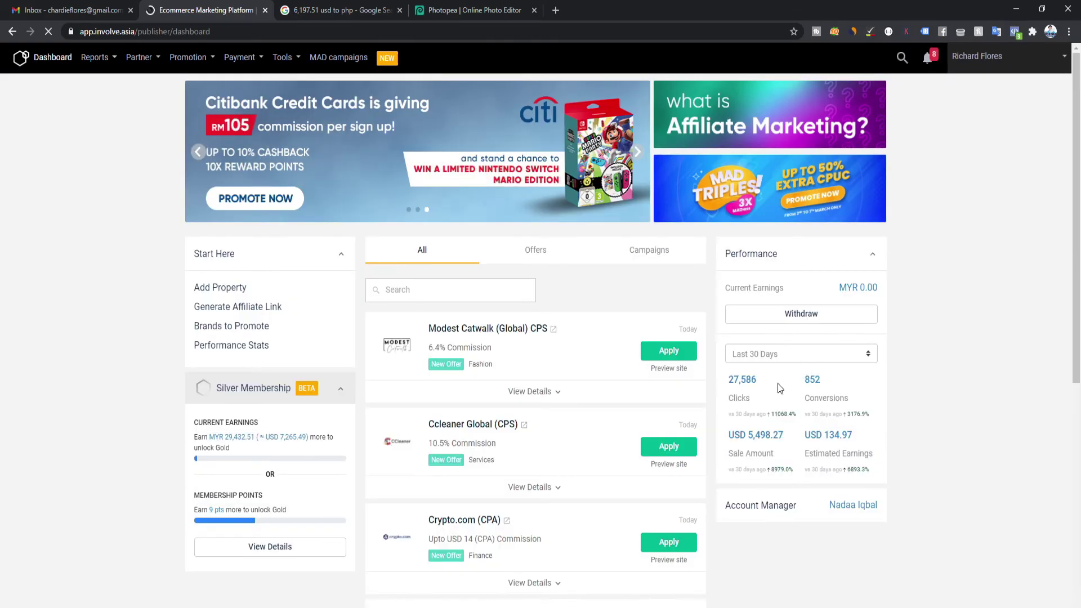
left_click(788, 354)
left_click(780, 379)
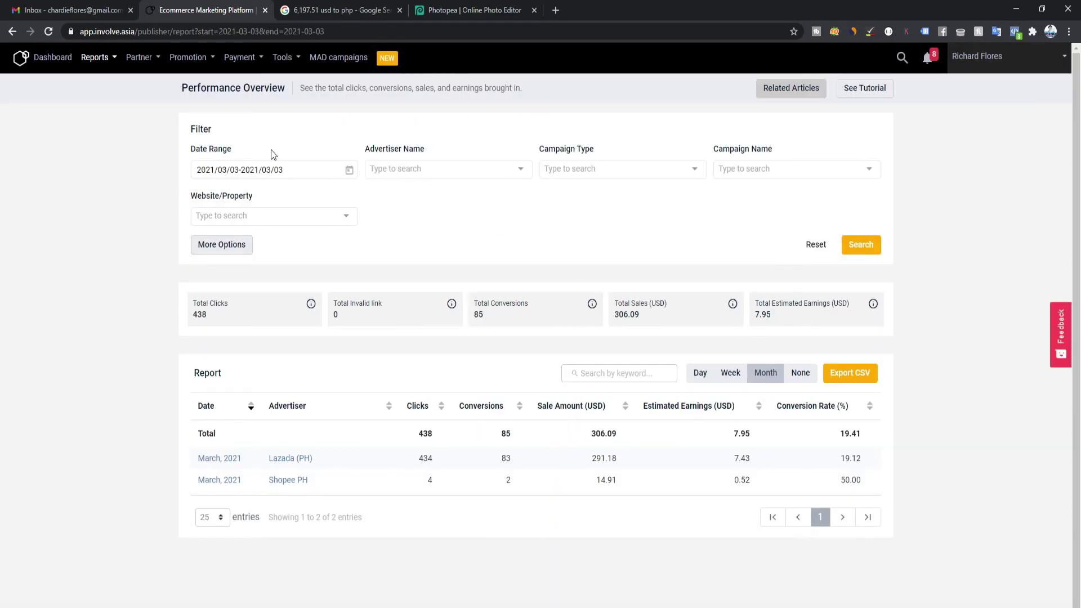
Filter the performance report to the date range 2021/01/01 to 2021/03/04
left_click(254, 169)
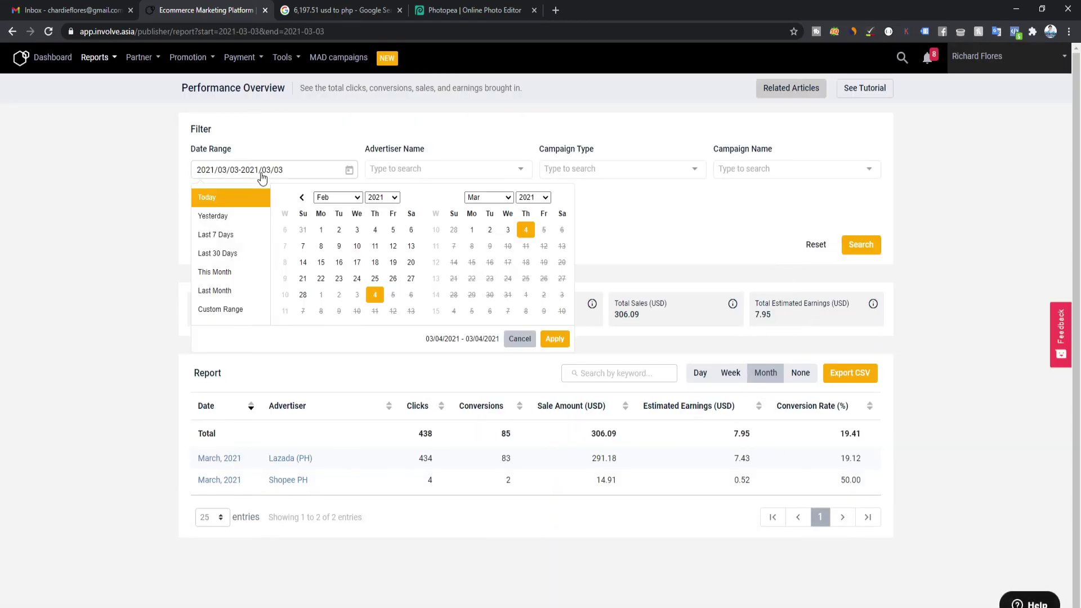
left_click(303, 198)
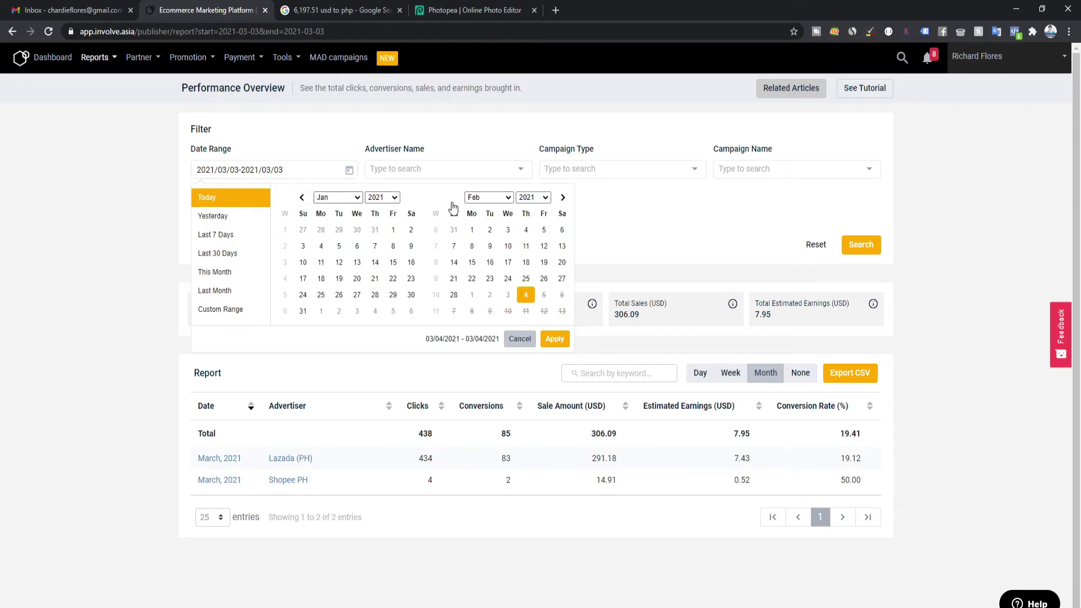
left_click(393, 229)
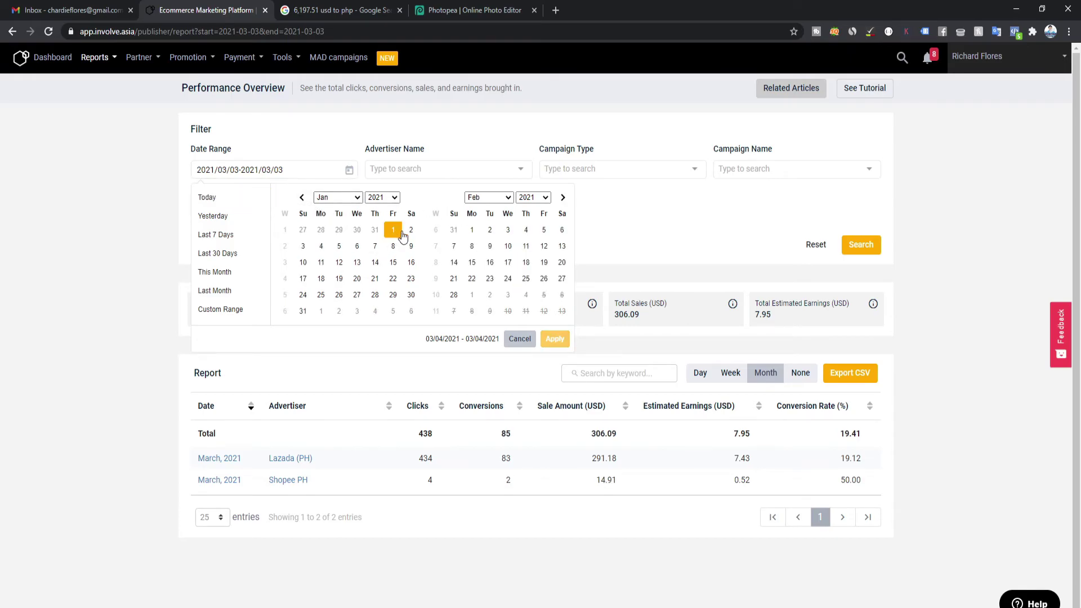
left_click(563, 197)
left_click(526, 229)
left_click(555, 338)
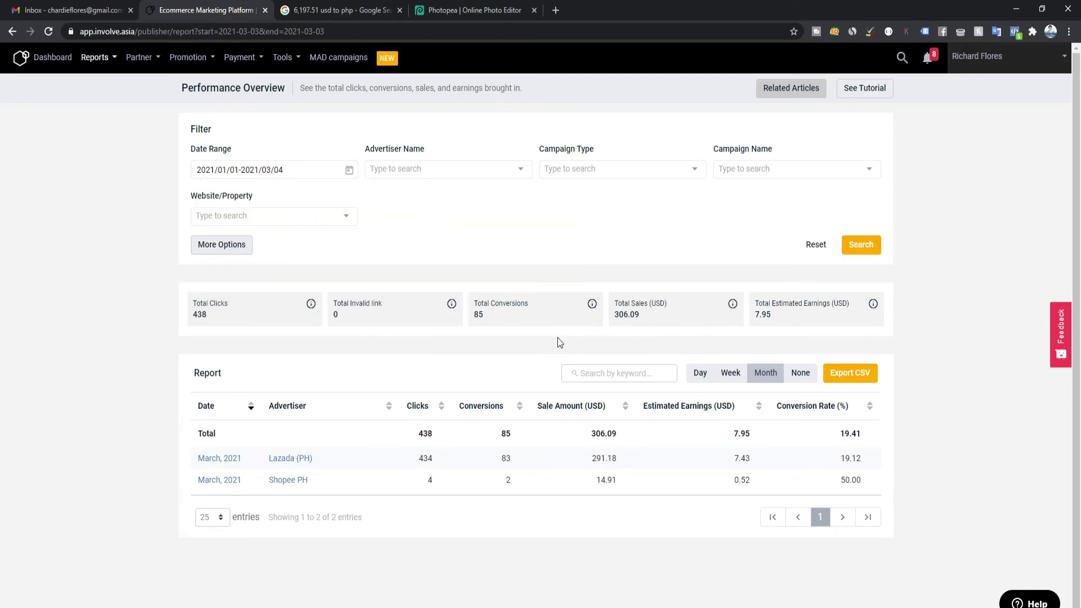
left_click(858, 244)
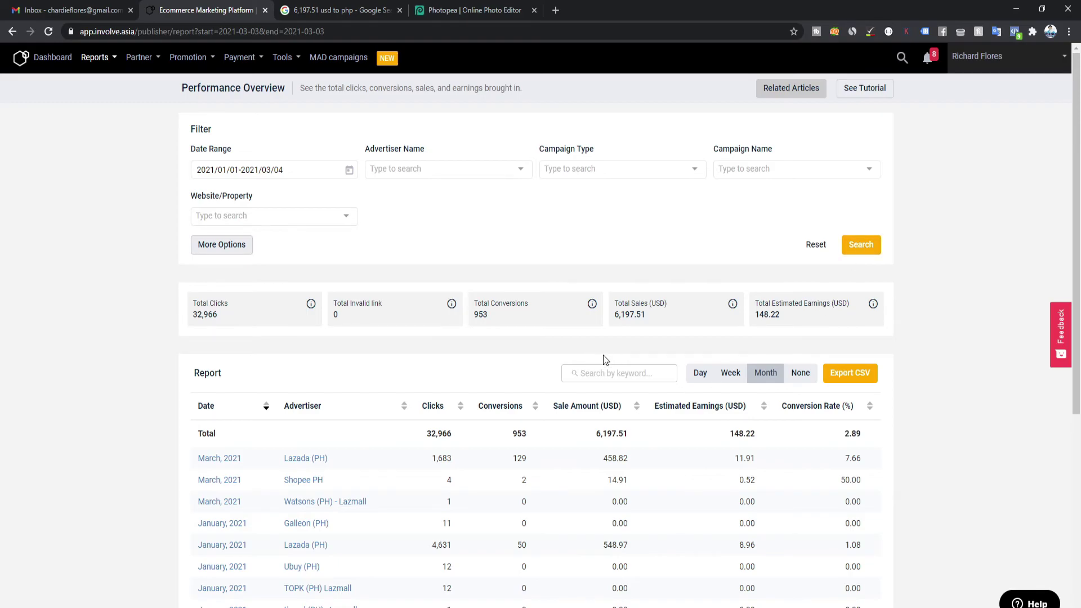
Group the report by day and examine the estimated earnings of the Lazada (PH) rows from March 3 back to late February
left_click(700, 374)
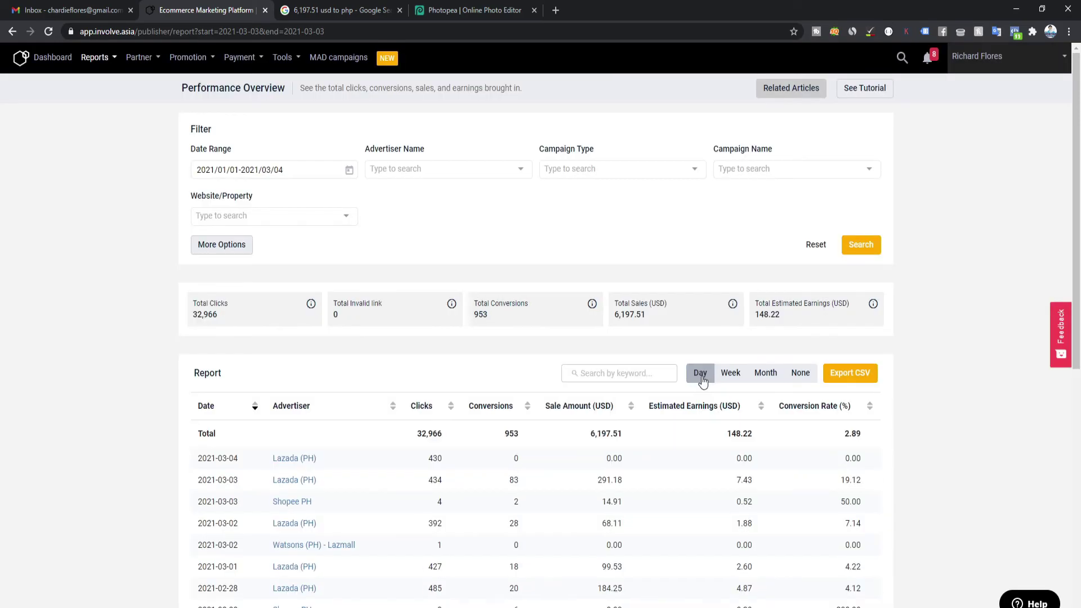
scroll(732, 405, "down", 1)
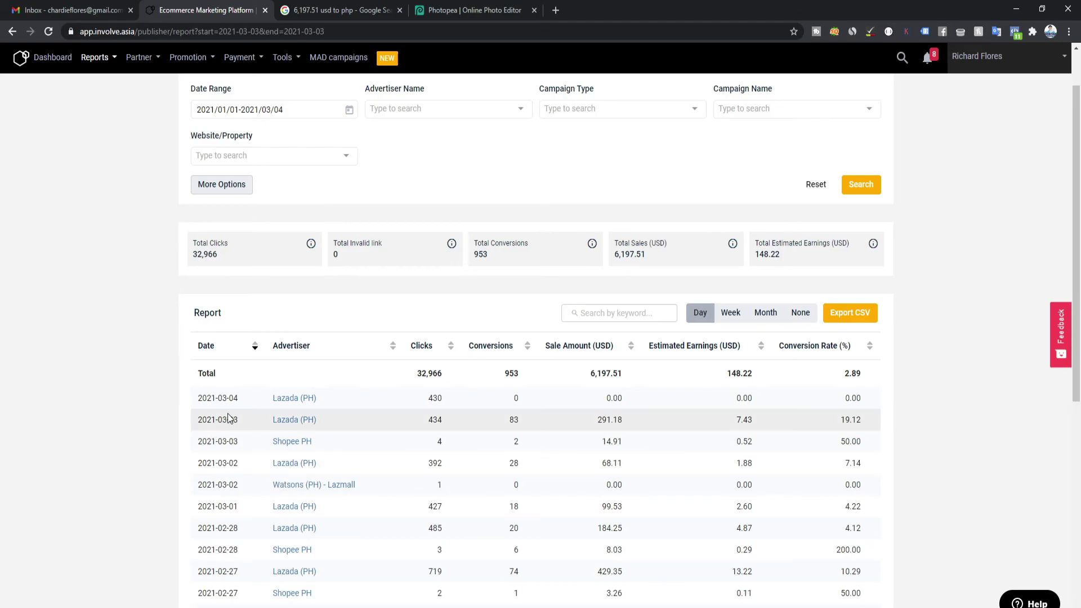
left_click_drag(241, 421, 227, 422)
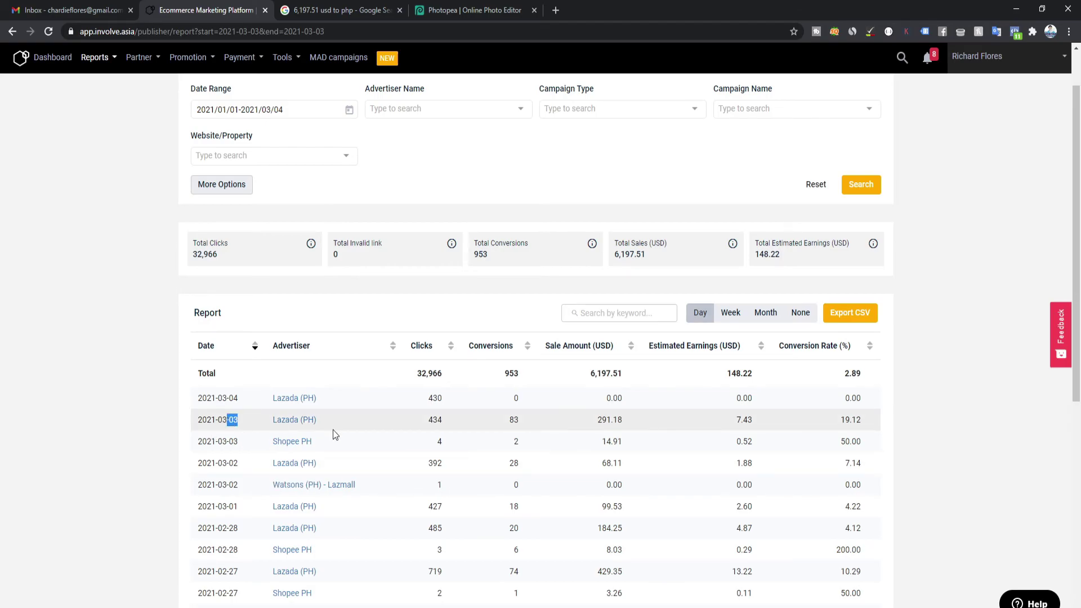
left_click_drag(756, 422, 742, 404)
scroll(765, 422, "down", 1)
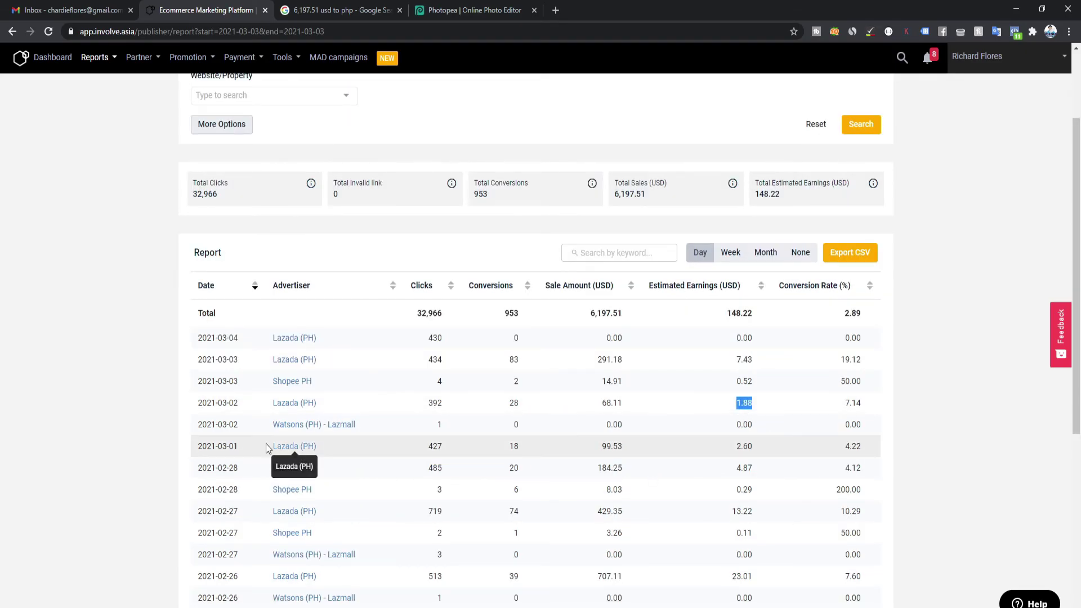
left_click_drag(764, 447, 744, 447)
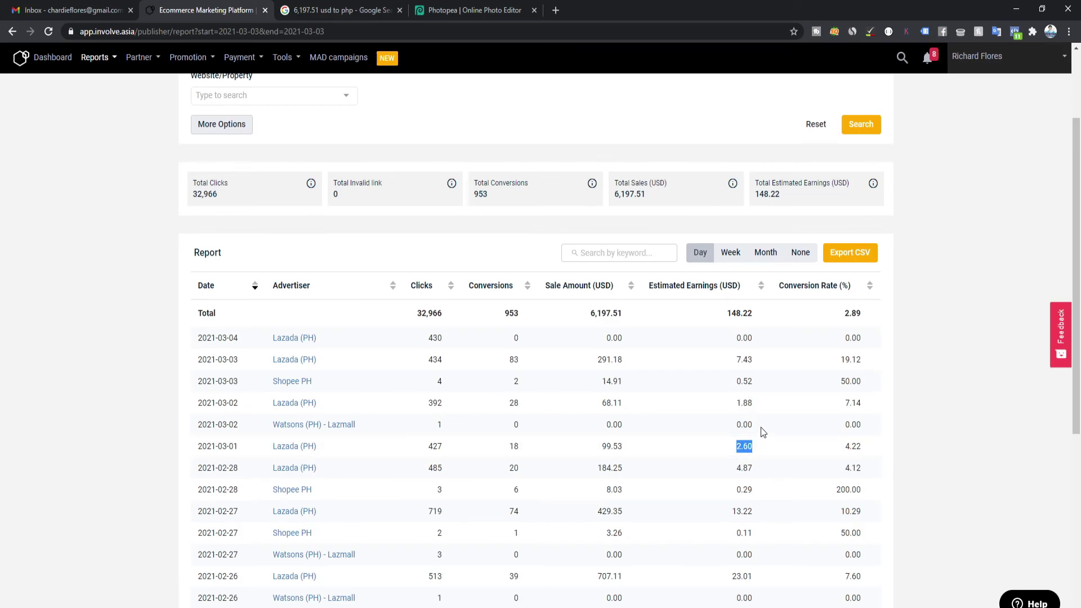
scroll(760, 432, "down", 1)
left_click_drag(757, 411, 737, 410)
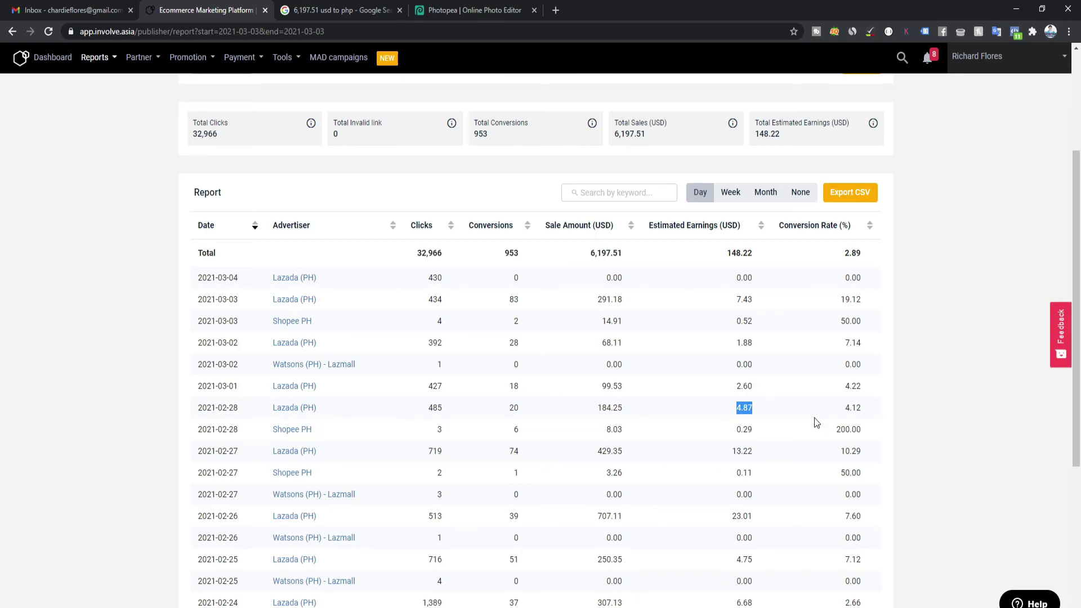
scroll(753, 377, "down", 1)
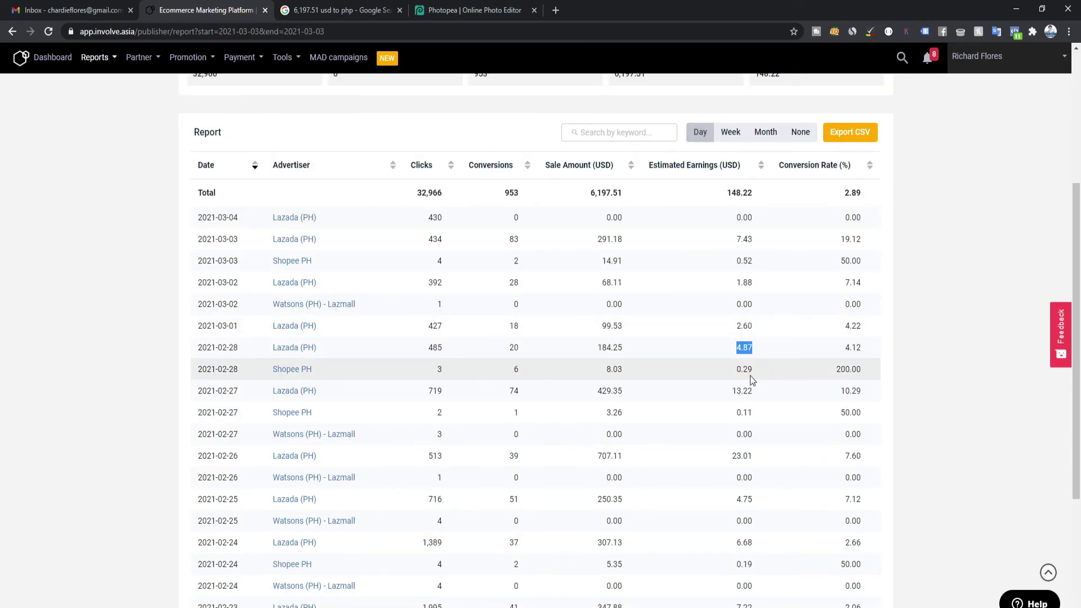